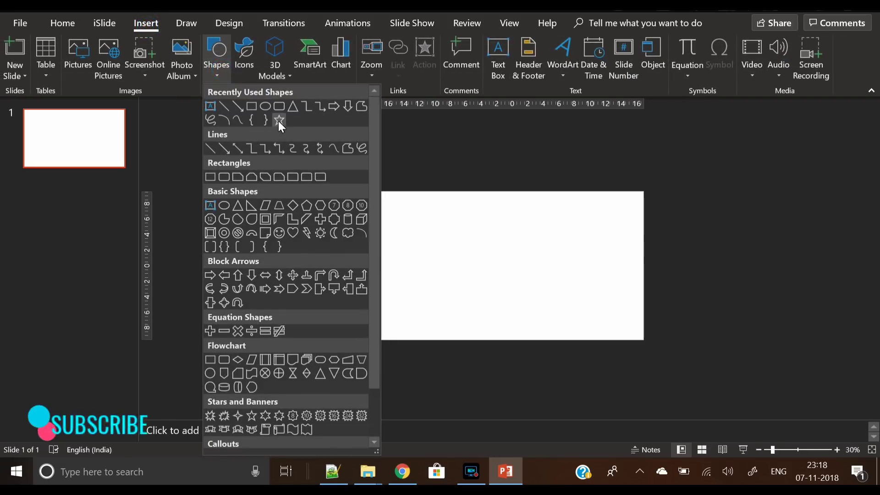
Draw a closed freeform curve around the slide's upper area, extending above its top edge.
left_click(235, 120)
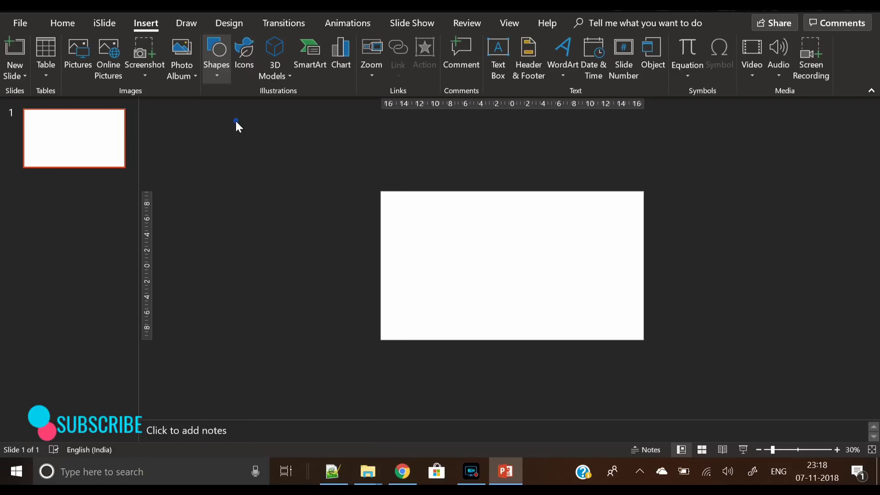
left_click(425, 157)
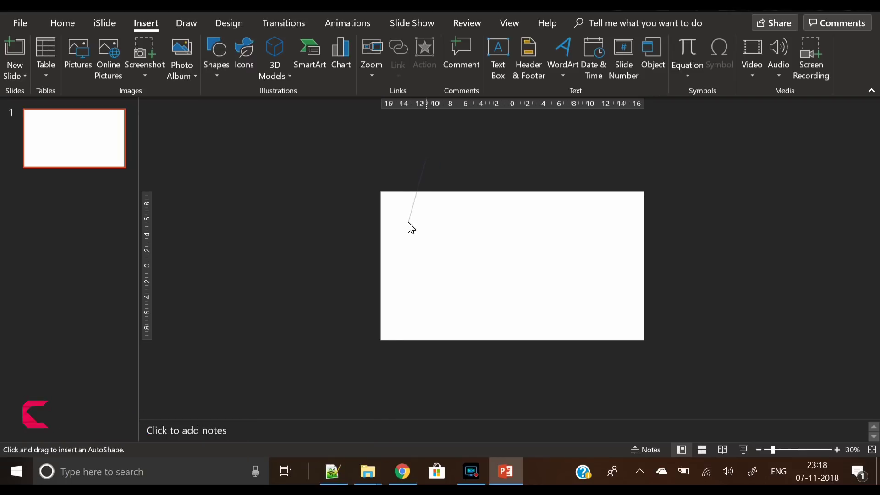
left_click(408, 222)
left_click(436, 267)
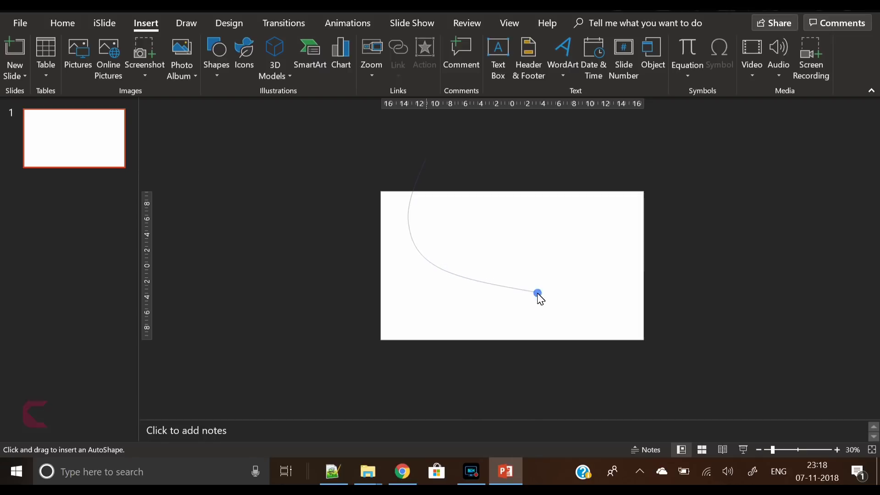
left_click(538, 293)
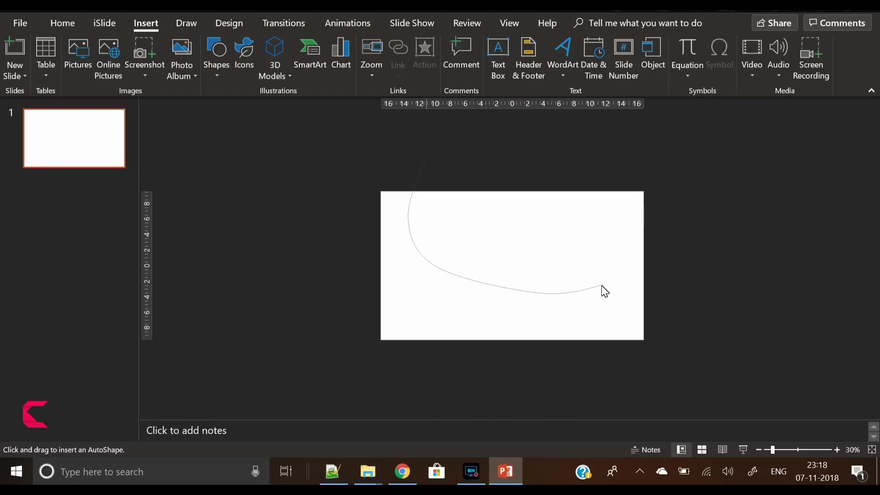
left_click(601, 286)
left_click(609, 244)
left_click(541, 166)
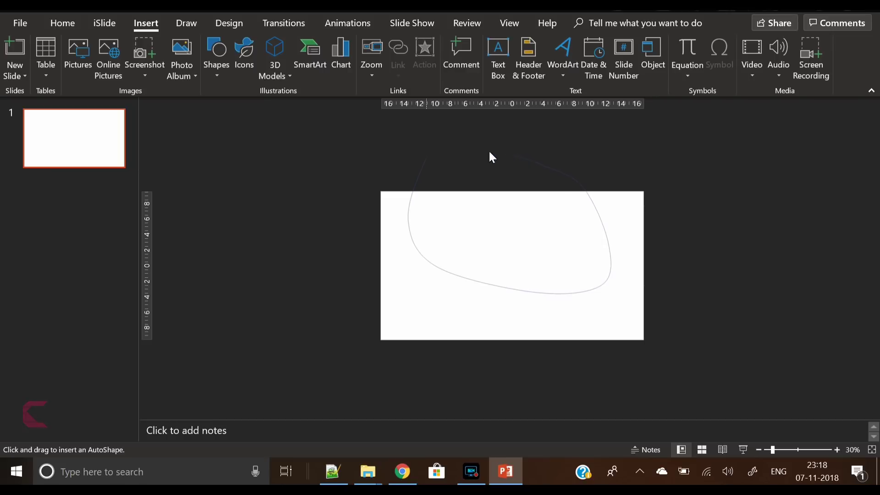
left_click(466, 151)
left_click(426, 158)
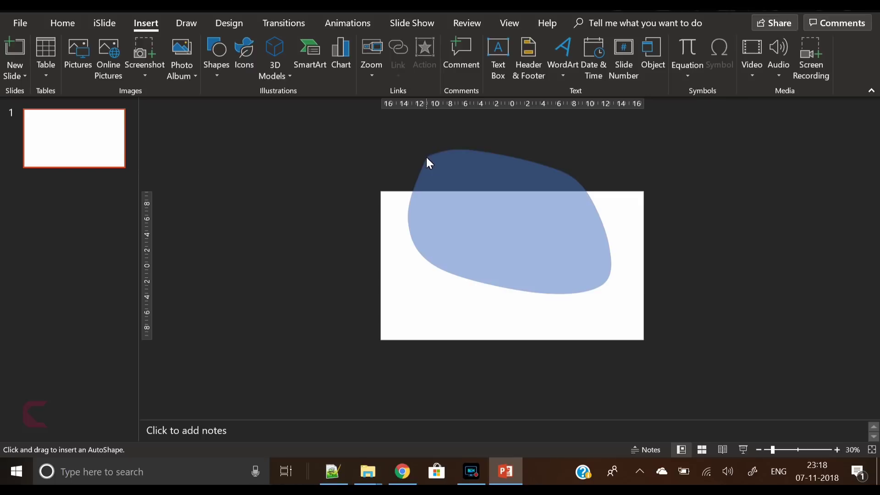
Draw a wide rectangle across the slide's top edge, covering the blob's overhang.
left_click(718, 209)
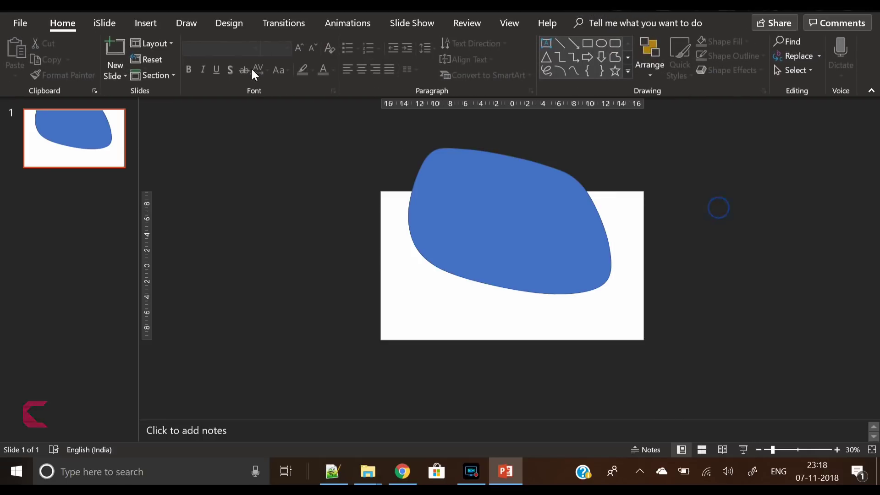
left_click(147, 24)
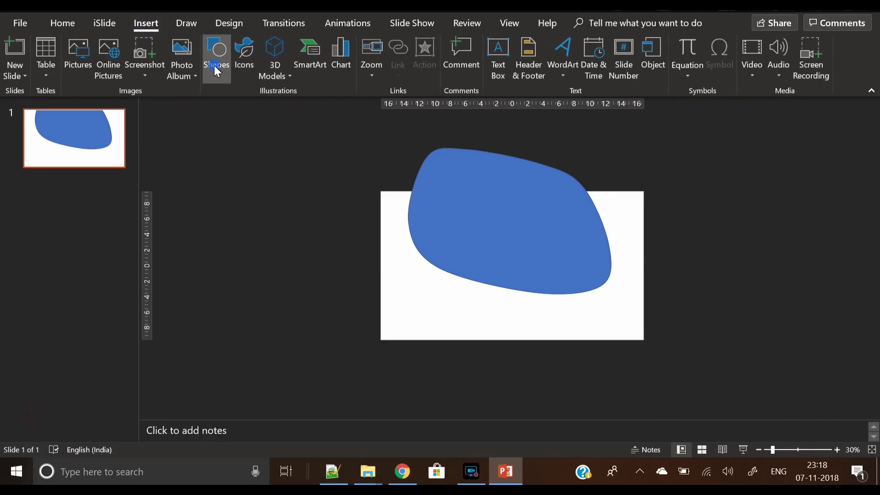
left_click(213, 65)
left_click(254, 109)
left_click_drag(359, 135, 669, 192)
Subtract the rectangle from the blob with Merge Shapes and set the blob to No Outline.
left_click(553, 246)
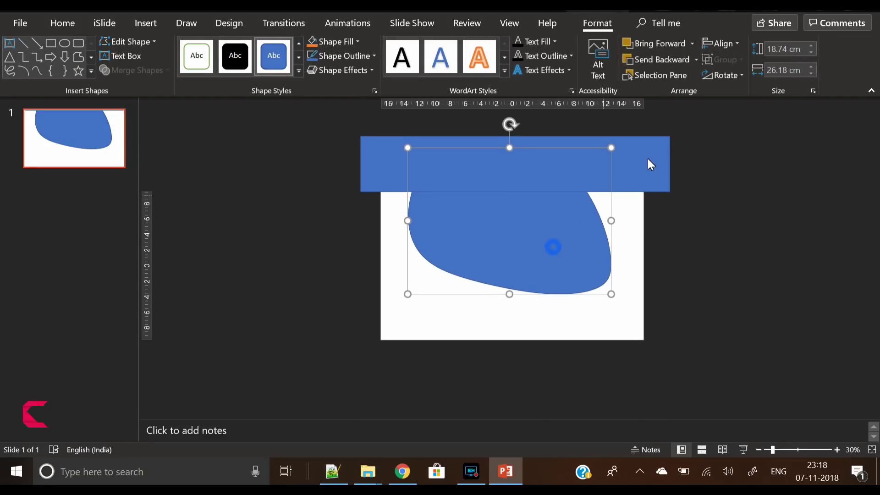
left_click(643, 162, "shift")
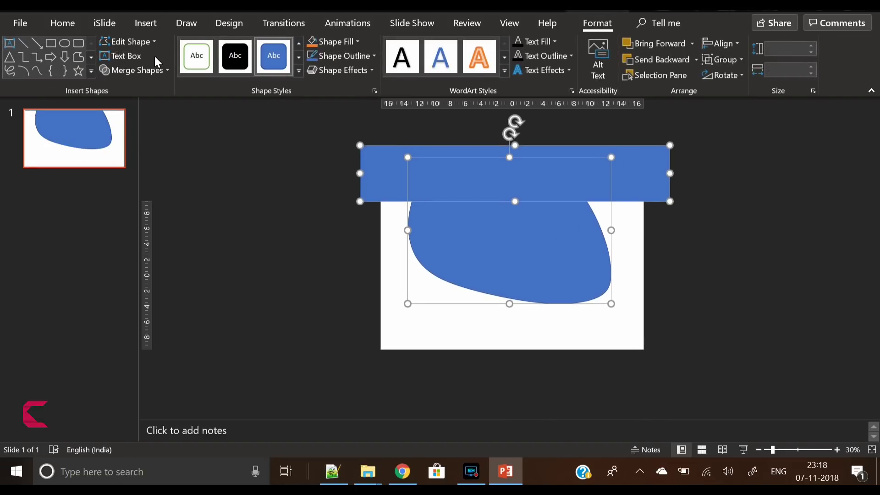
left_click(151, 69)
left_click(142, 148)
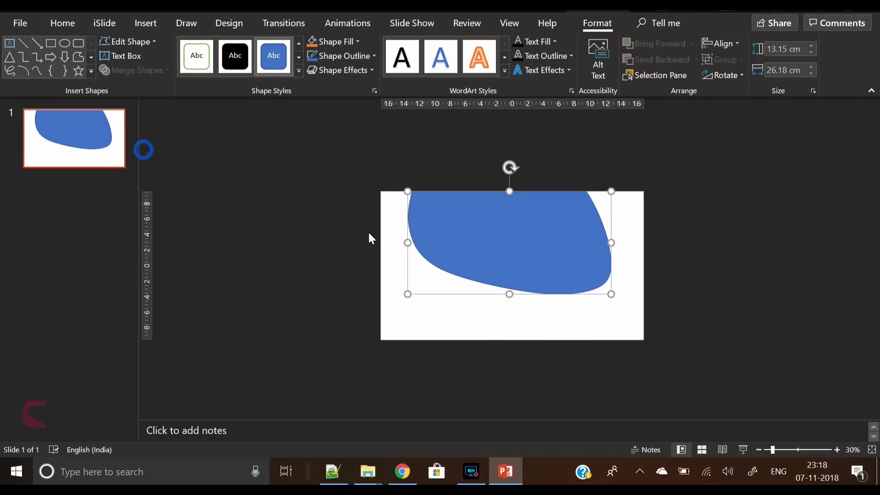
left_click(334, 56)
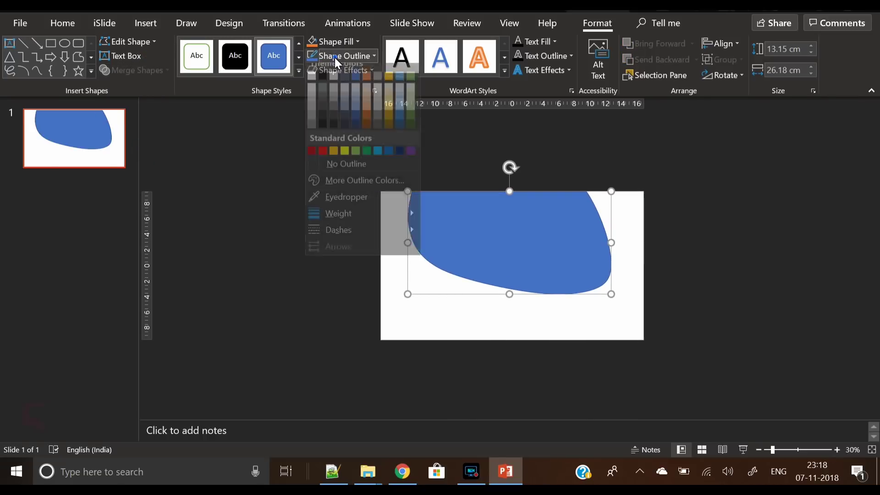
left_click(348, 179)
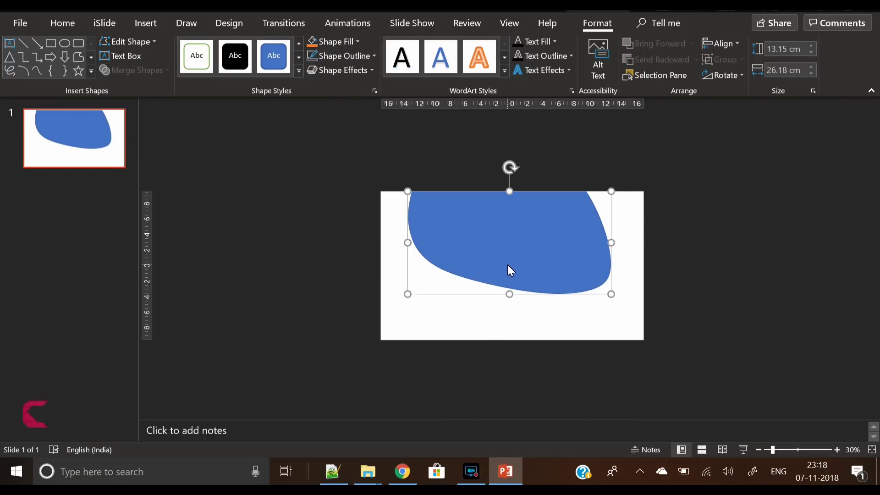
Paste a copy of the blob aligned on the original, fill it orange and enlarge it slightly.
key("ctrl+v")
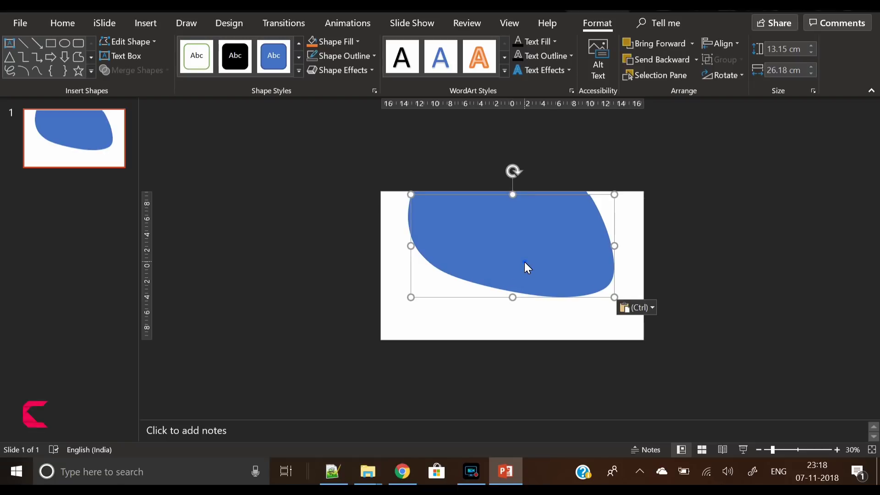
left_click_drag(525, 263, 541, 253)
left_click(313, 42)
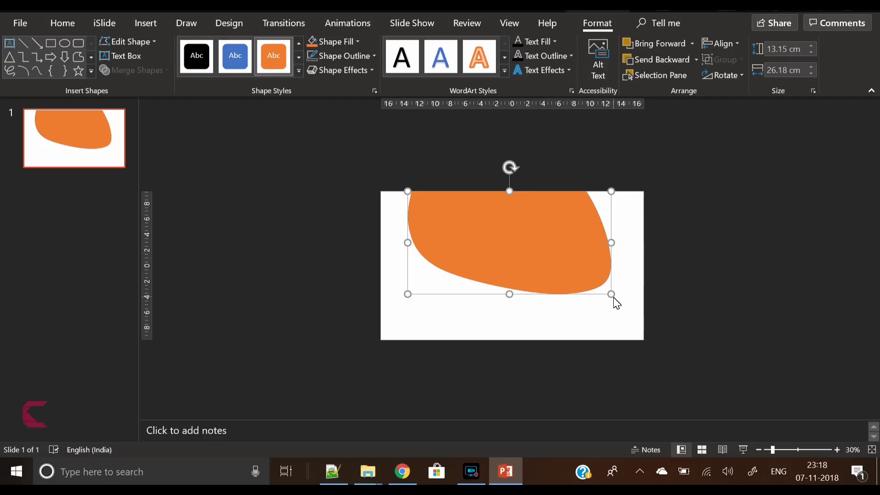
left_click_drag(614, 295, 616, 302)
key("Down")
key("Down")
key("Down")
key("Down")
key("Down")
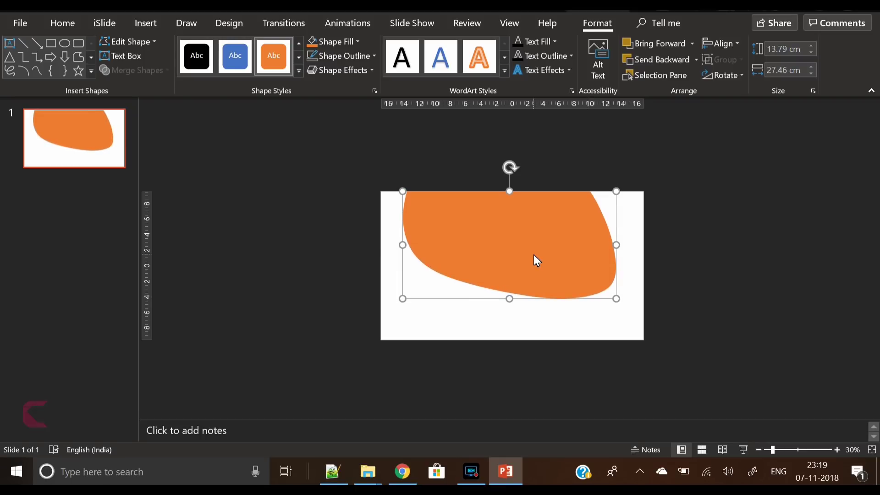
Send the orange copy to the back so it rims the blue blob, then reselect the blue blob.
right_click(534, 254)
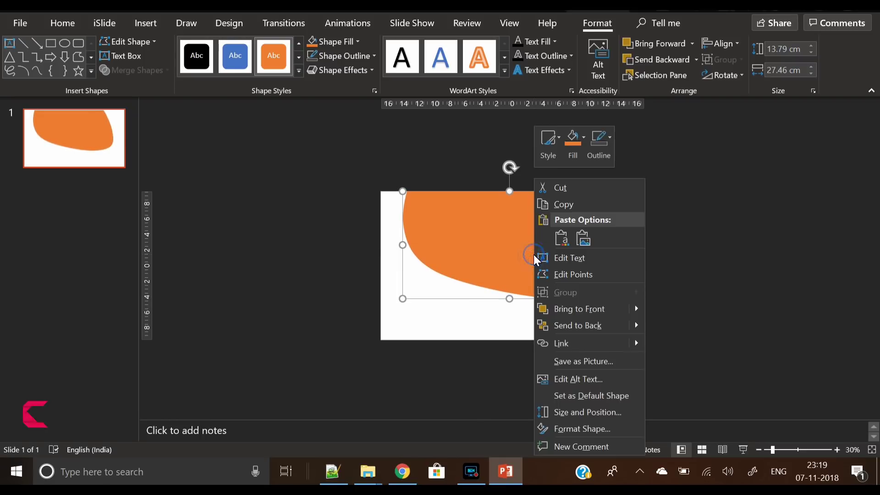
left_click(578, 325)
left_click(704, 304)
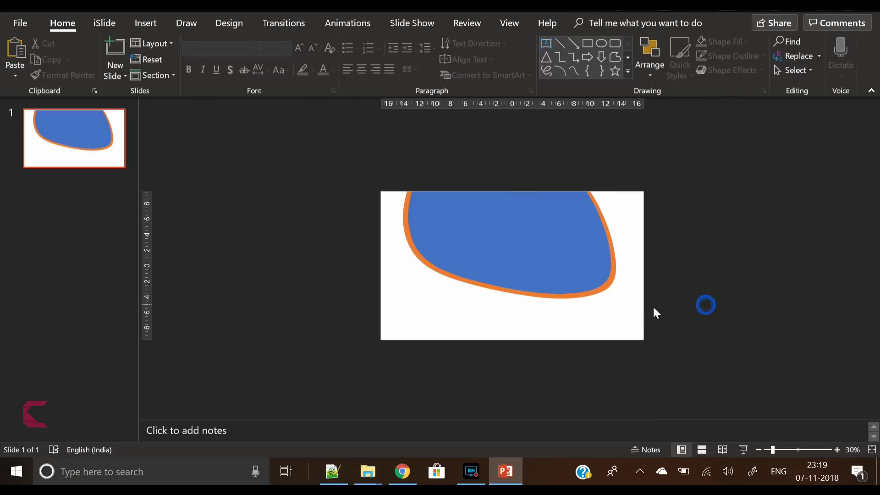
left_click(608, 291)
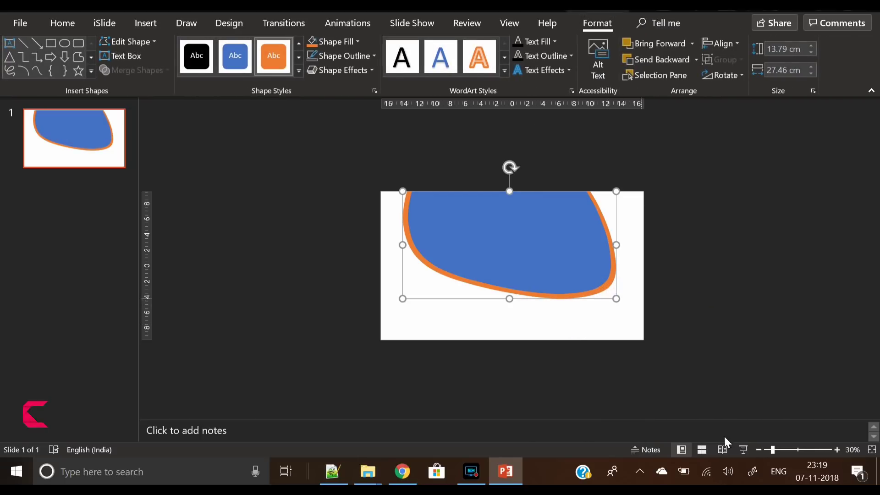
left_click(574, 272)
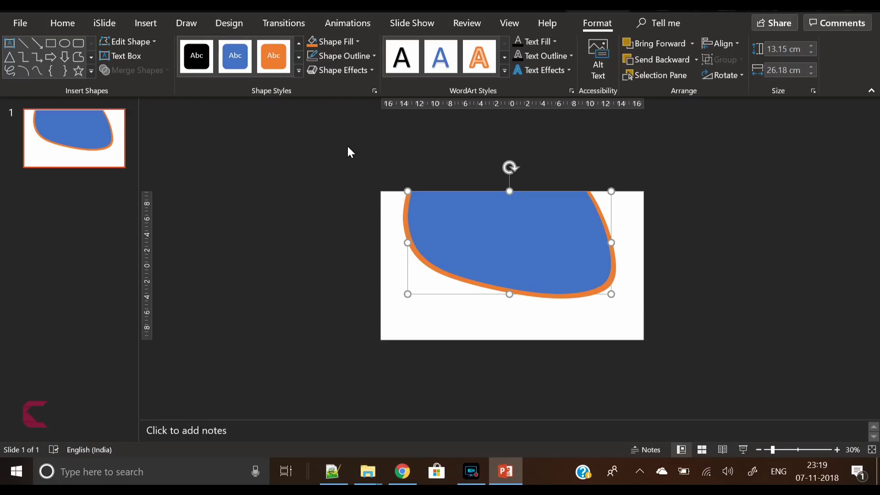
right_click(486, 231)
Fill the blue blob with pexels-photo-1565387.jpeg from the Video 528 folder.
left_click(544, 427)
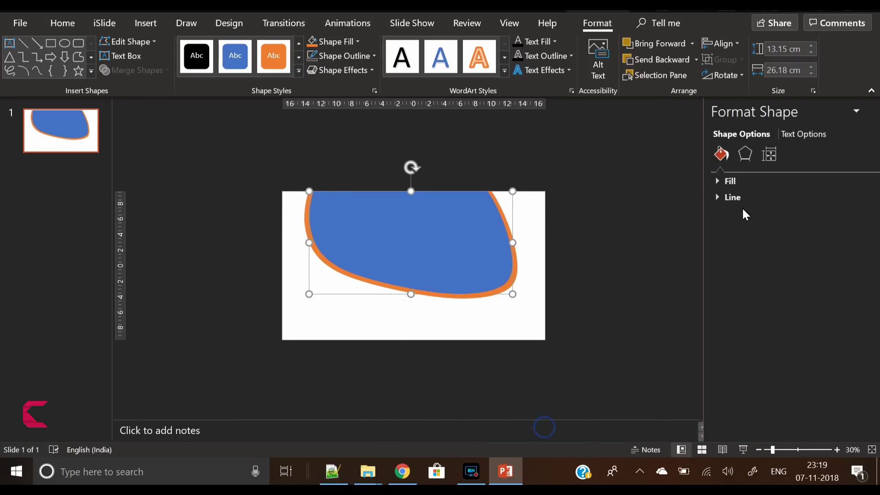
left_click(710, 181)
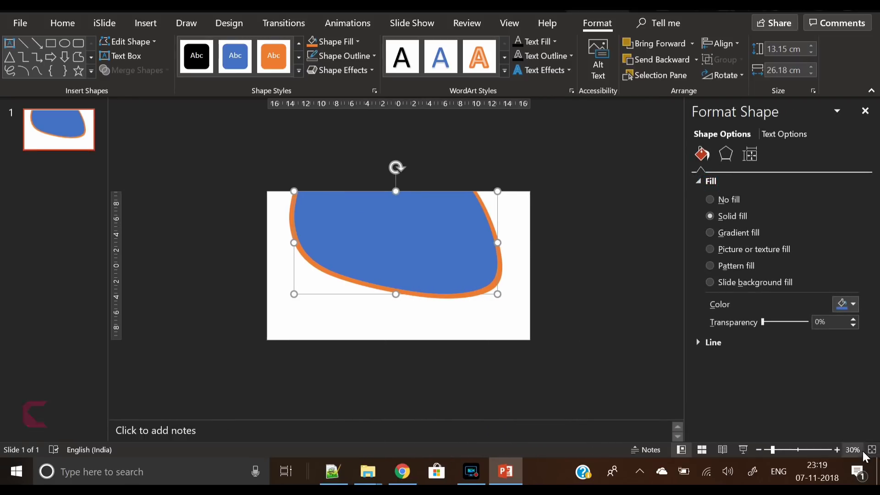
left_click(837, 450)
left_click(837, 449)
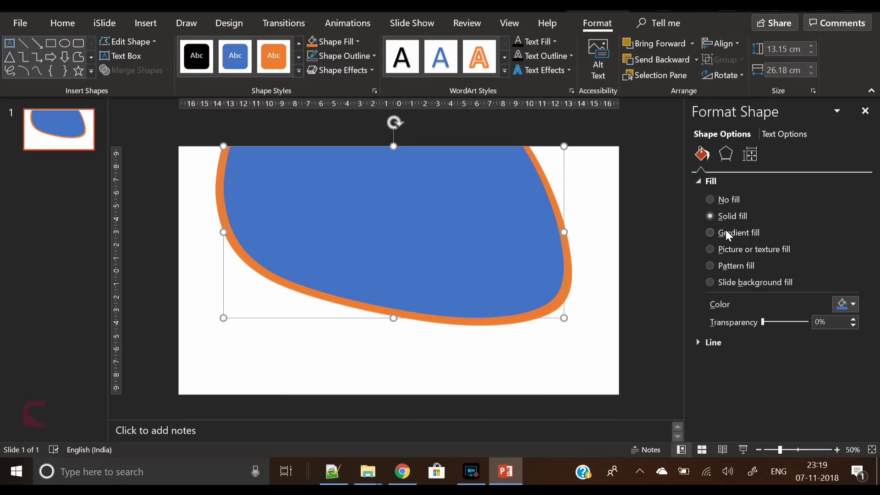
left_click(733, 252)
left_click(722, 319)
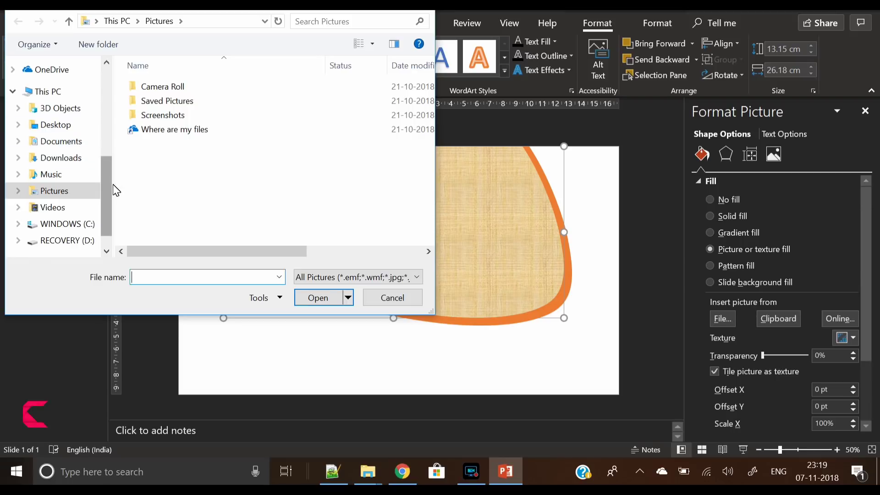
scroll(106, 131, "up", 3)
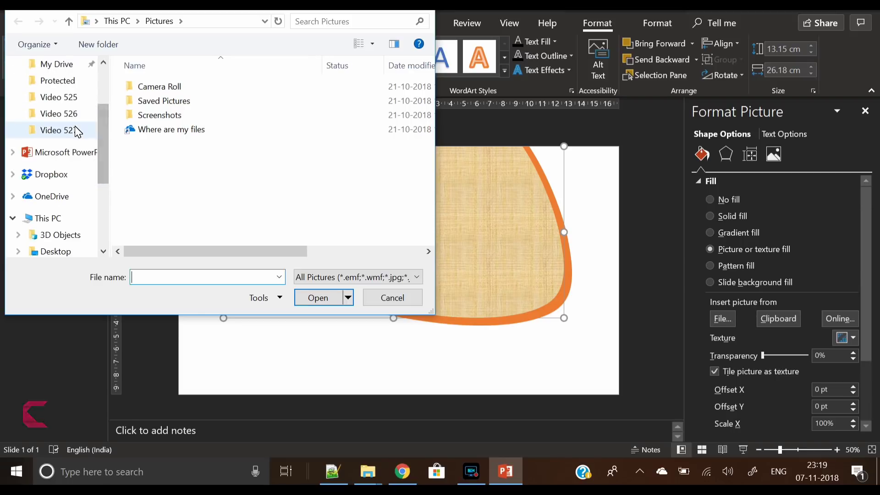
left_click(75, 130)
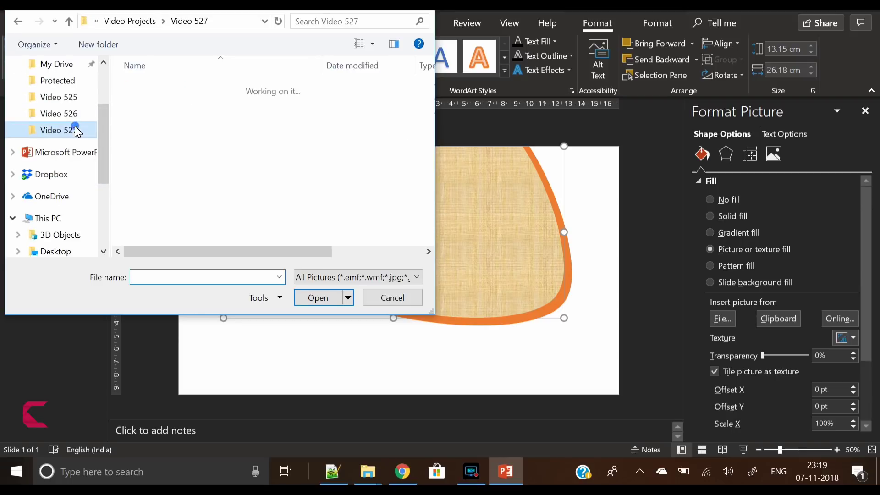
left_click(136, 21)
double_click(163, 216)
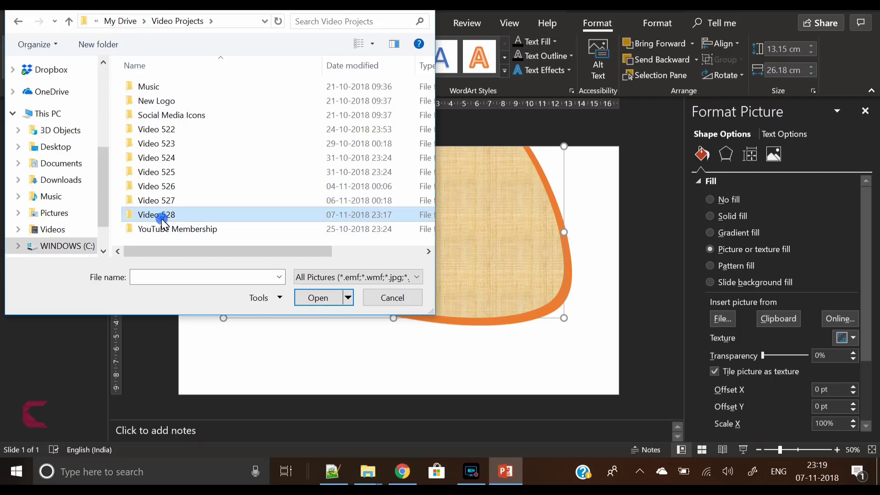
left_click(236, 104)
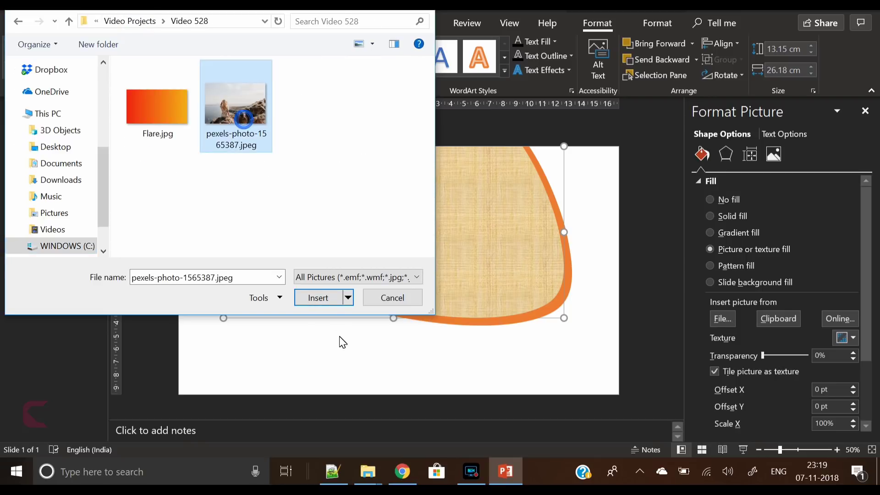
left_click(319, 298)
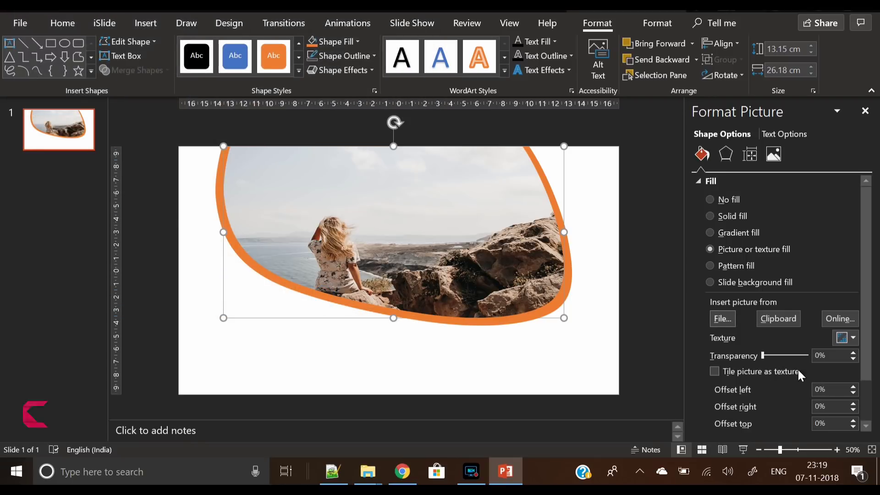
Shift the photo inside the blob with a -35% top offset, then select the orange shape.
scroll(861, 385, "down", 1)
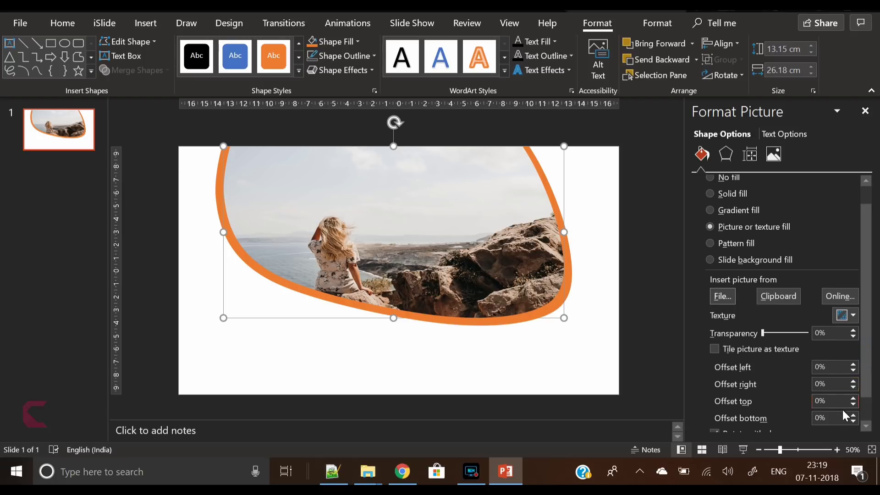
left_click_drag(853, 404, 853, 404)
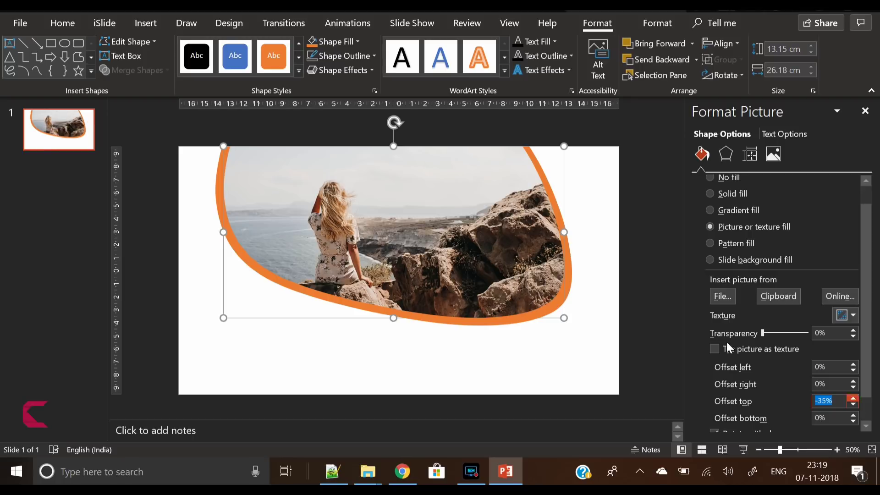
left_click(597, 328)
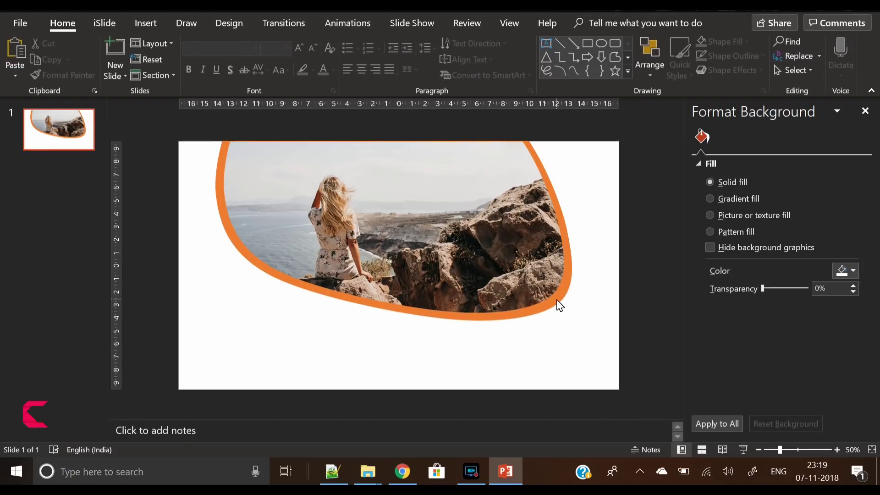
left_click(556, 301)
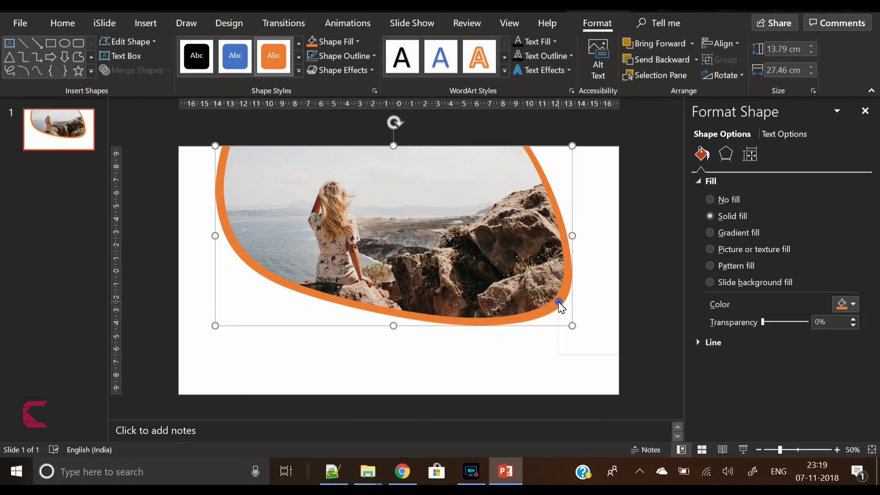
Bring the orange shape to the front and give it a two-stop light gradient fill.
right_click(558, 302)
left_click(621, 156)
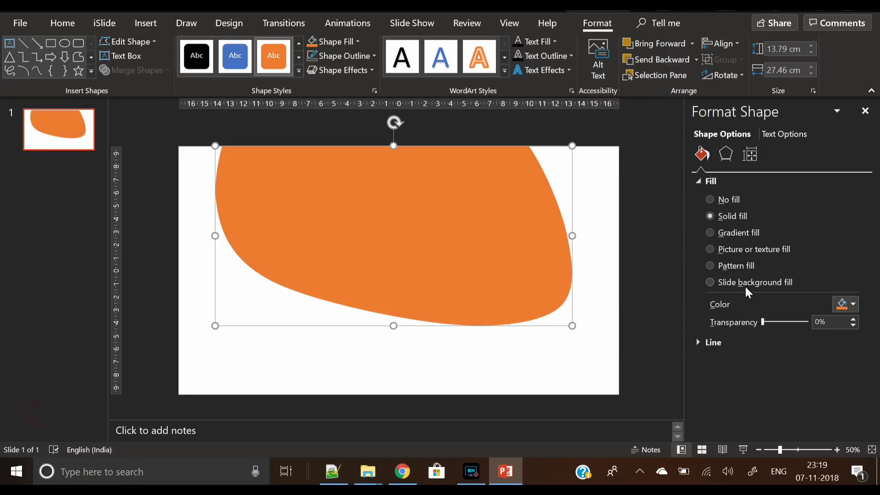
left_click(719, 232)
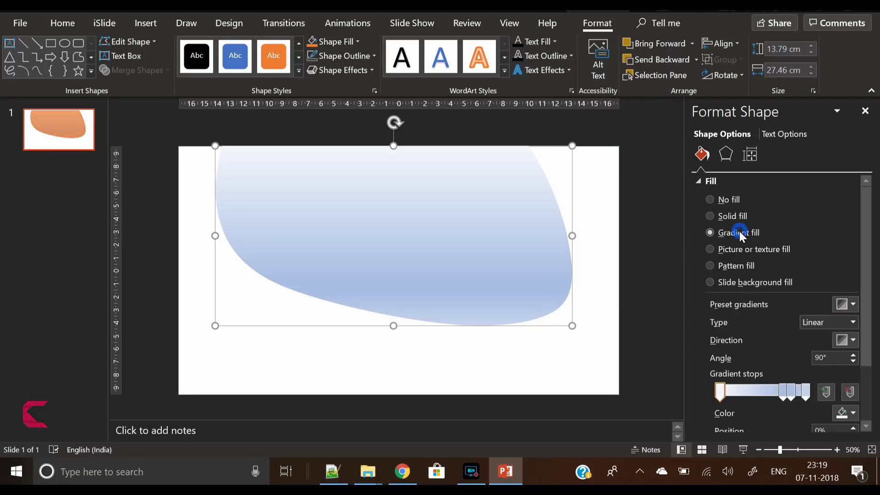
left_click(853, 392)
left_click(852, 392)
left_click(851, 393)
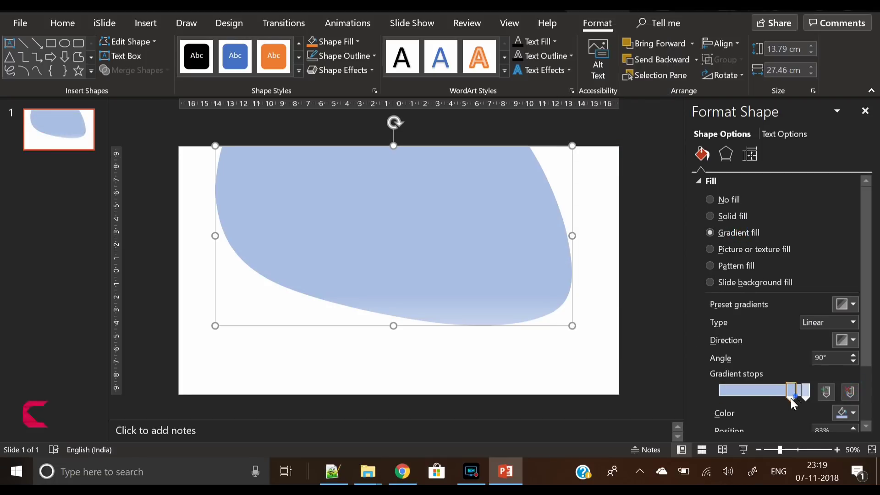
left_click_drag(785, 395, 697, 389)
Angle the gradient at 225° and check the stop colour's custom colour options.
left_click(853, 342)
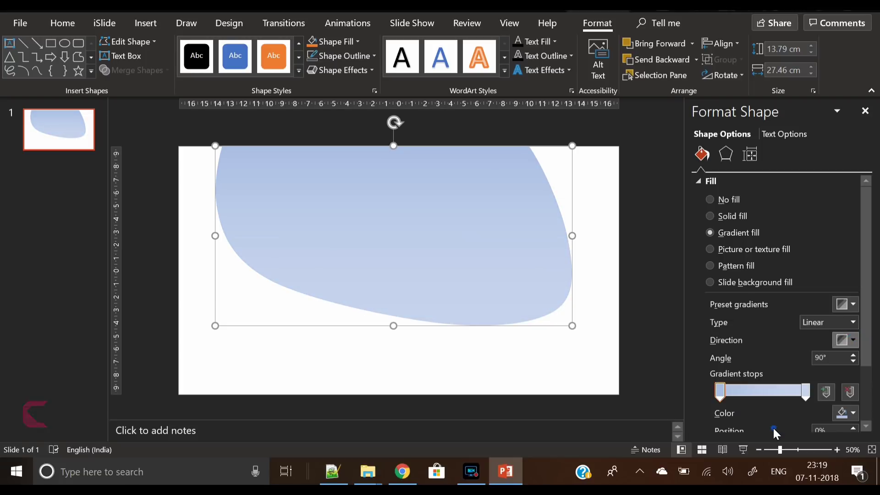
left_click(774, 427)
left_click(851, 413)
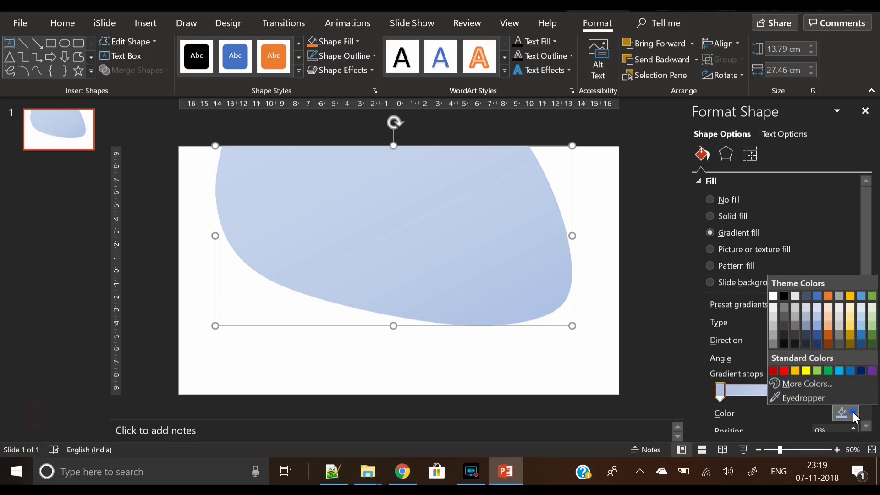
left_click(830, 390)
left_click(498, 143)
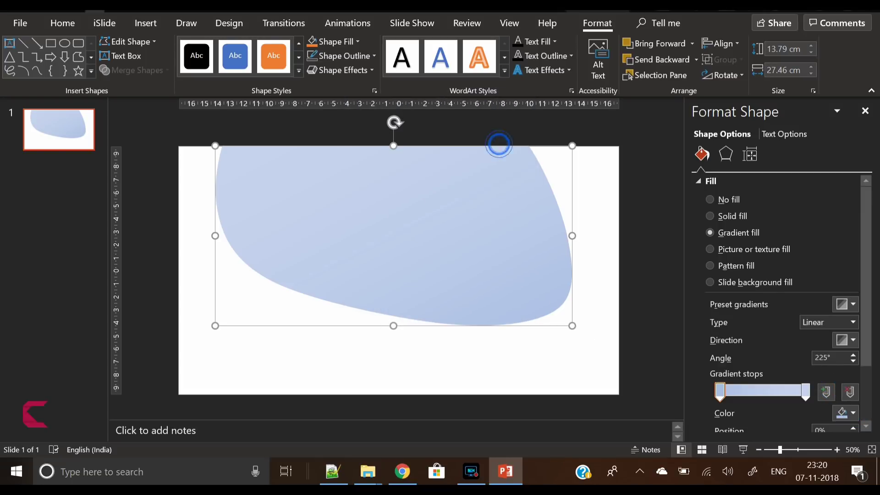
left_click(146, 22)
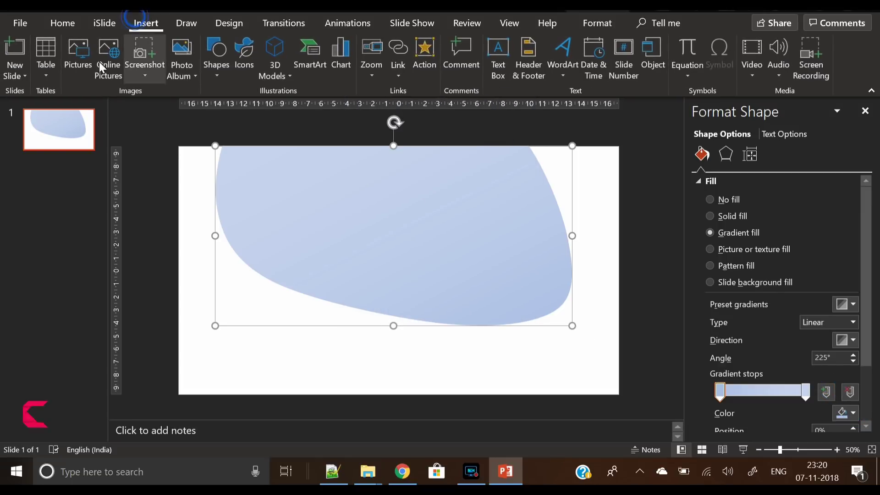
Insert Flare.jpg, shrink it and place it at the lower centre of the slide.
left_click(78, 73)
left_click(162, 98)
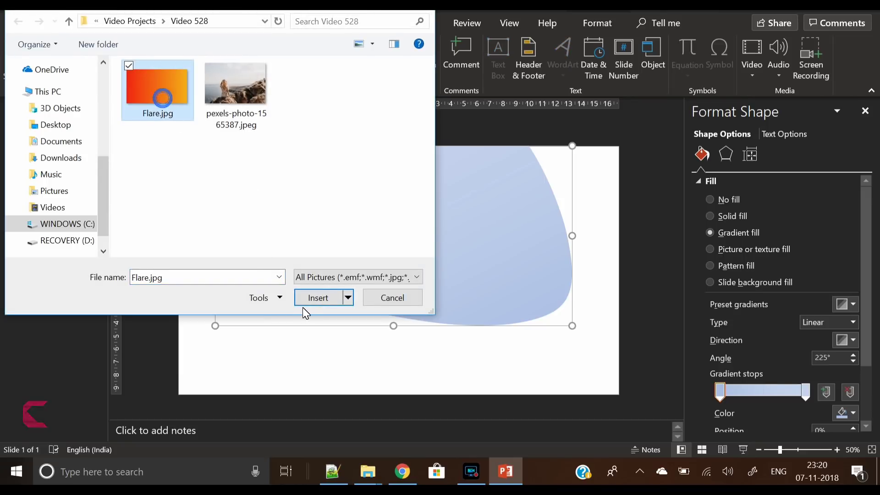
left_click(315, 298)
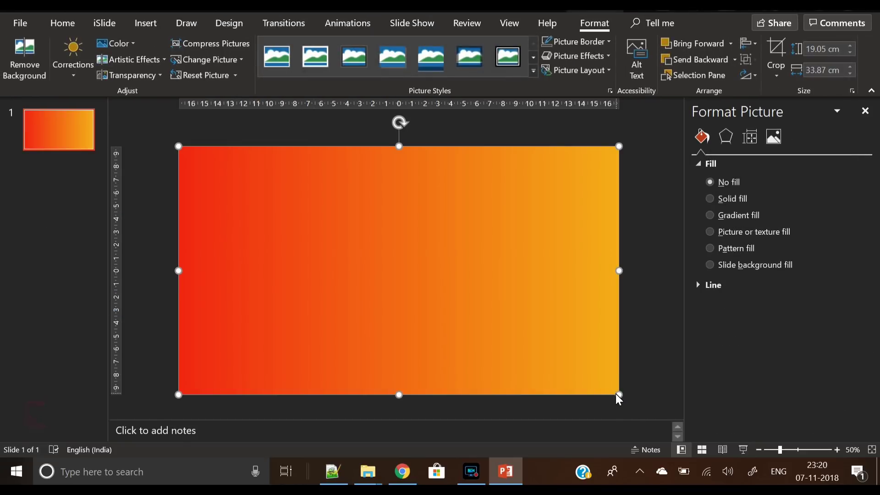
left_click_drag(617, 394, 373, 266)
left_click_drag(288, 192, 387, 332)
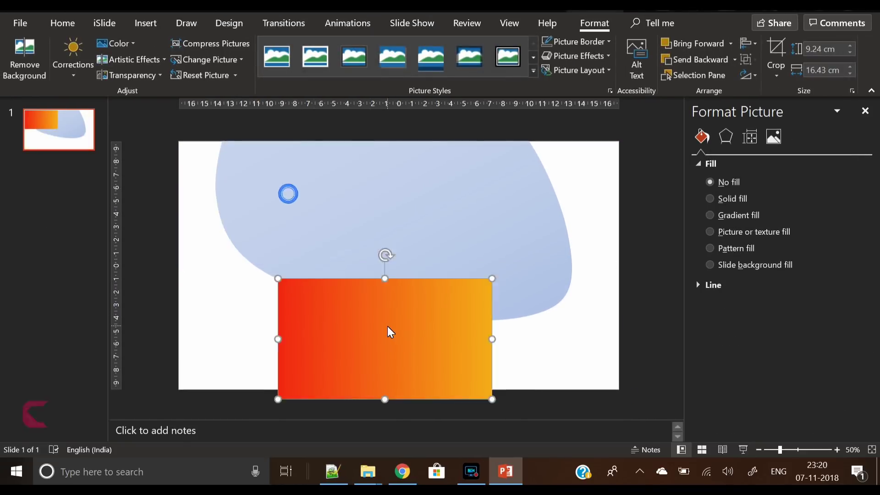
Eyedrop red from Flare.jpg into the left gradient stop and orange into the right stop.
left_click(376, 228)
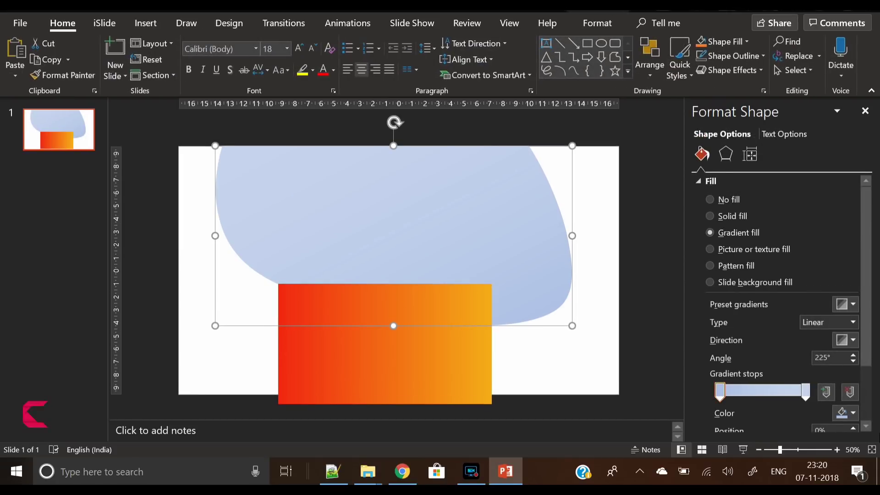
left_click(835, 408)
left_click(818, 402)
left_click(280, 285)
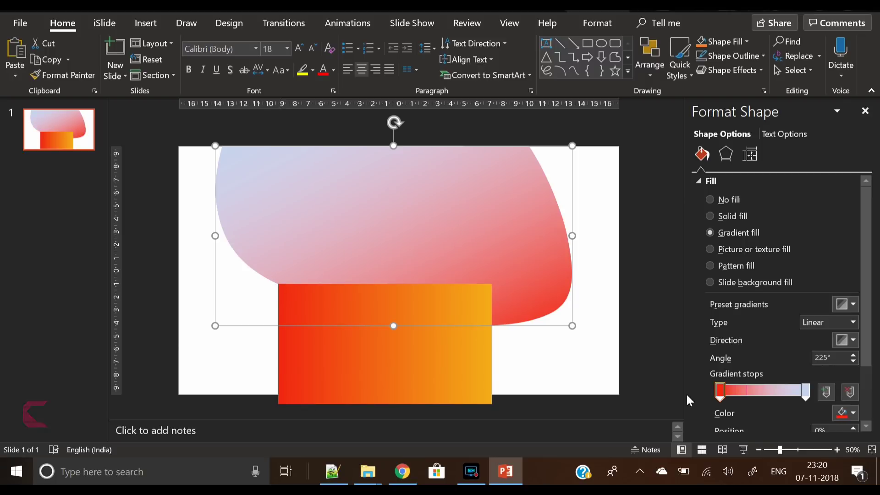
left_click(807, 392)
left_click(850, 414)
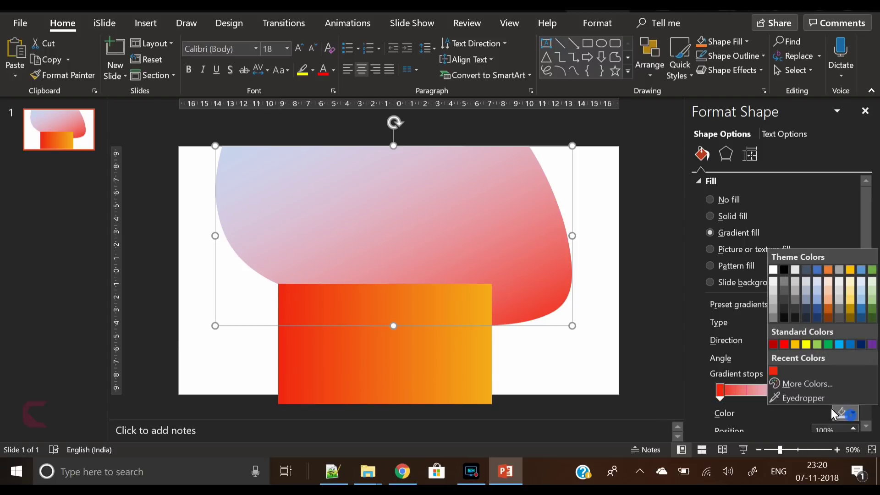
left_click(824, 402)
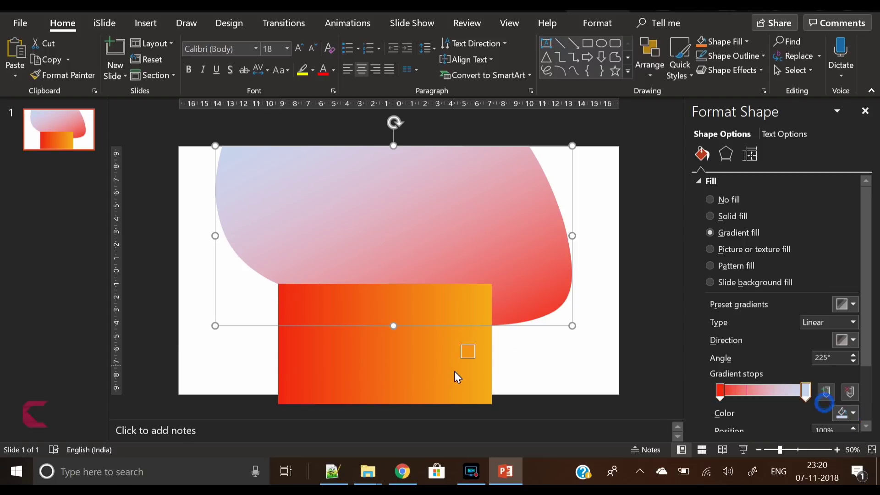
left_click(489, 400)
Delete the Flare picture and reselect the gradient blob.
left_click(430, 347)
key("Delete")
left_click(430, 235)
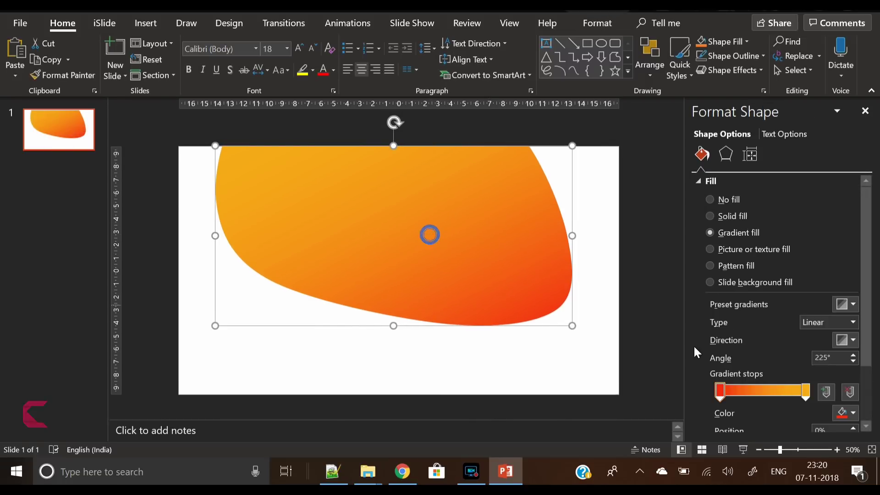
left_click(852, 340)
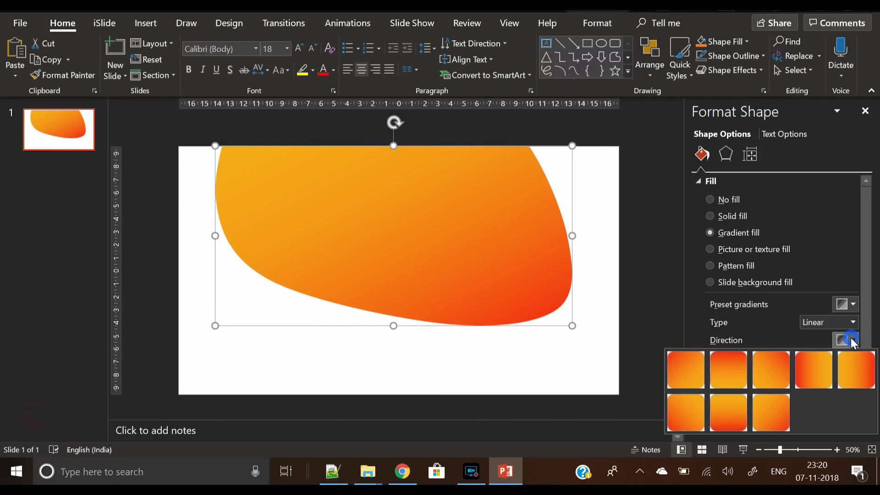
Reverse the gradient to 315°, make both stops about 20% transparent, and move the red stop to 17%.
left_click(698, 428)
left_click_drag(866, 197, 866, 252)
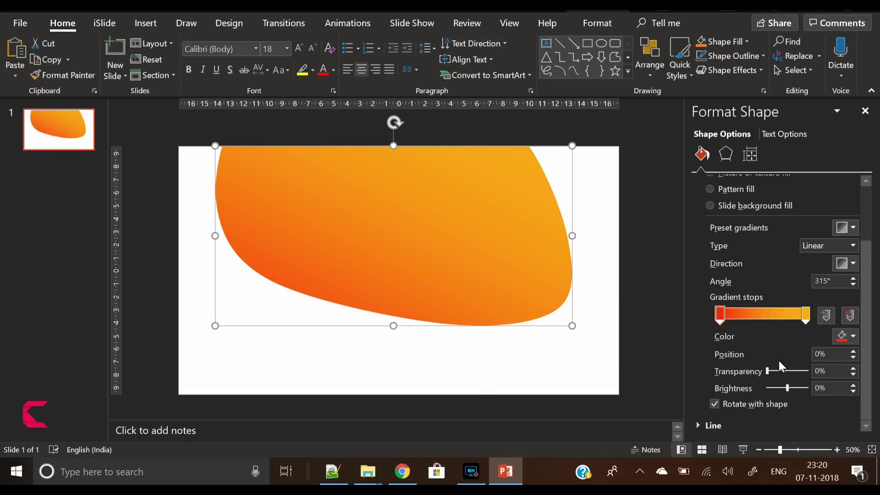
left_click_drag(767, 370, 773, 373)
left_click(805, 316)
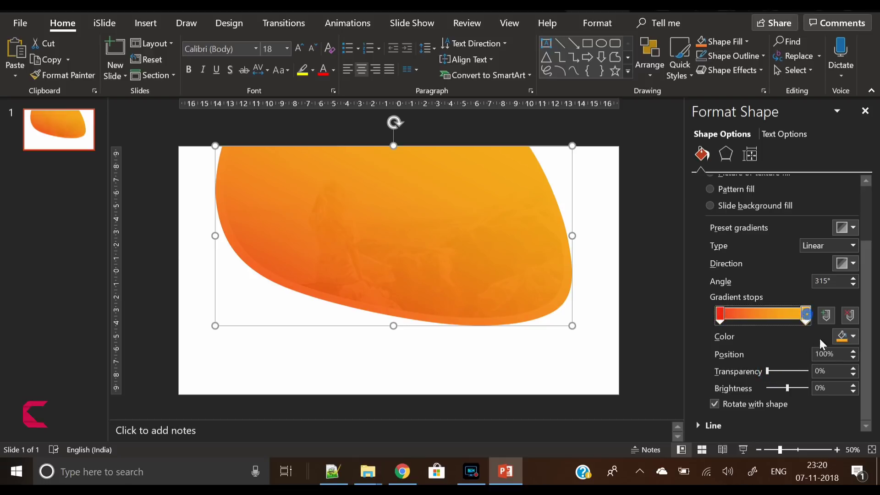
left_click(853, 369)
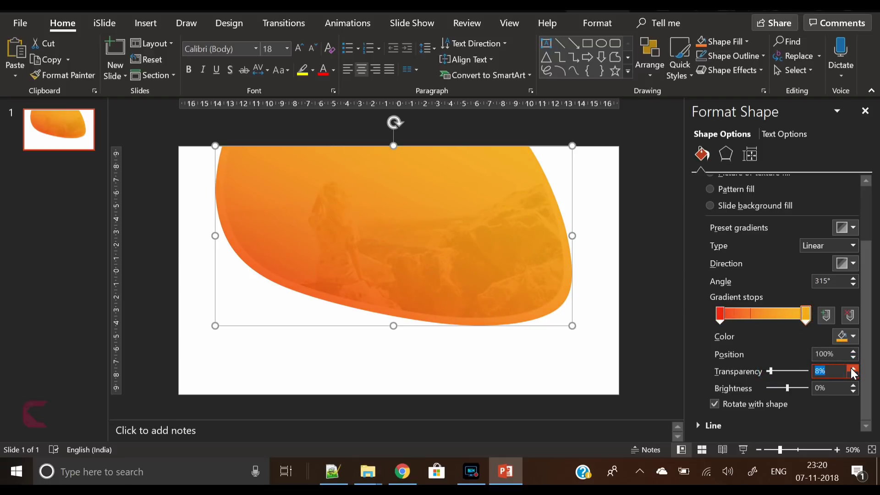
left_click(854, 369)
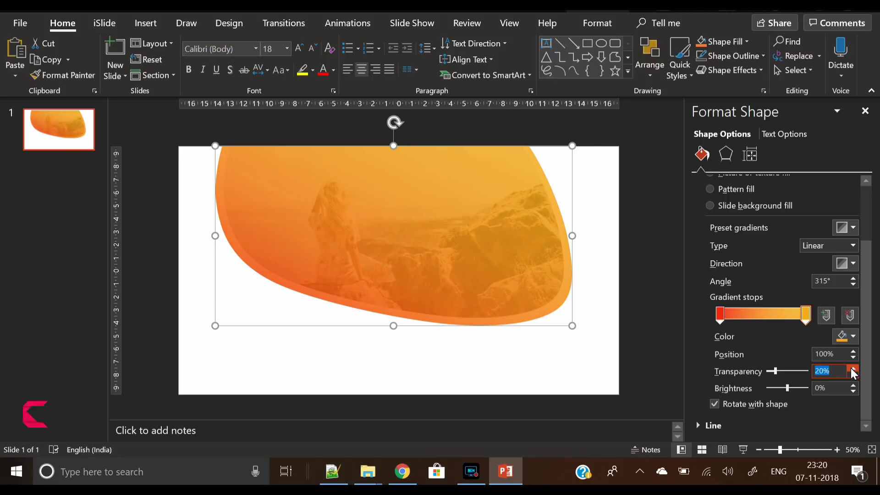
mouse_move(720, 315)
left_mouse_down()
mouse_move(742, 325)
mouse_move(734, 323)
left_mouse_up()
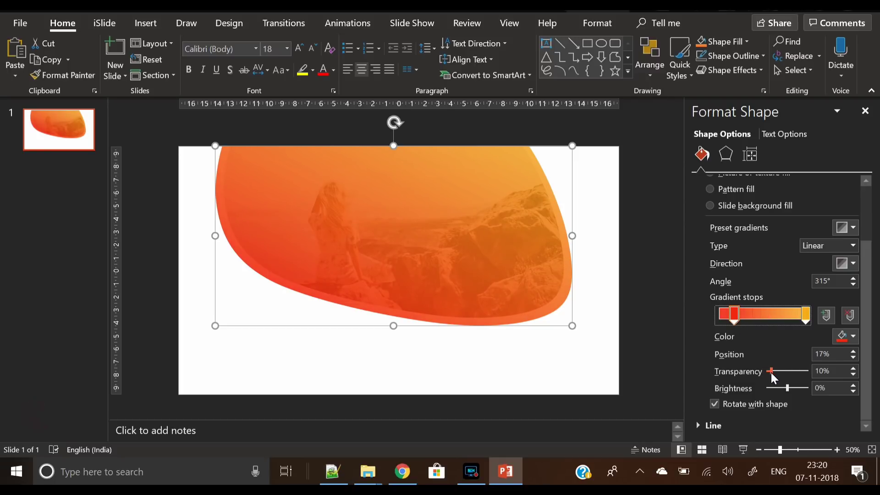
left_click_drag(770, 372, 776, 373)
left_click(503, 367)
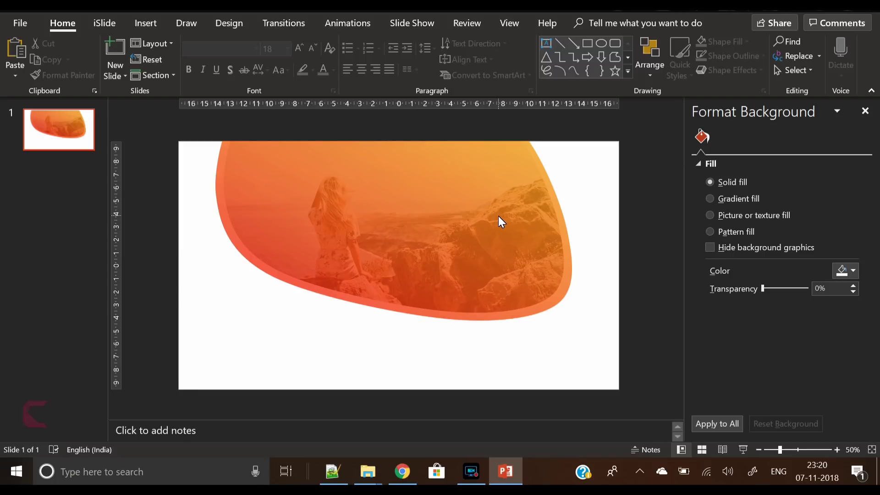
Paste a copy of the gradient blob, enlarge it slightly and centre it over the original.
left_click_drag(499, 216, 471, 226)
key("ctrl+z")
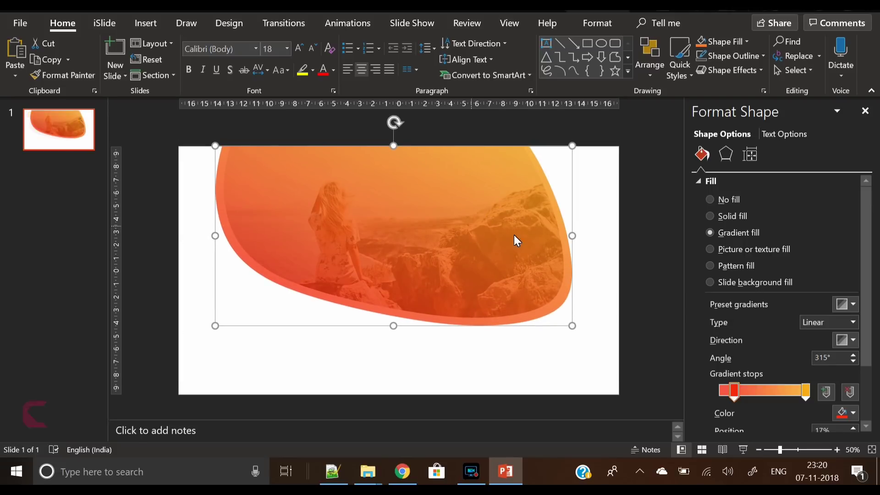
left_click(598, 320)
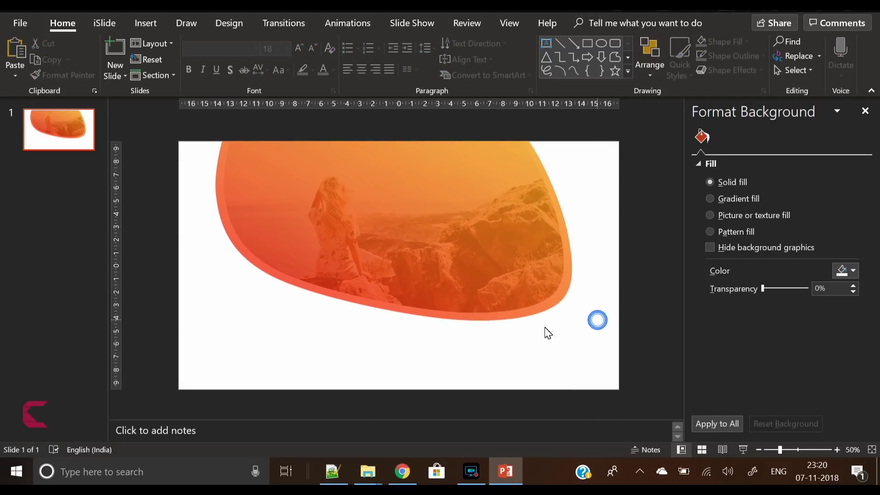
left_click(521, 318)
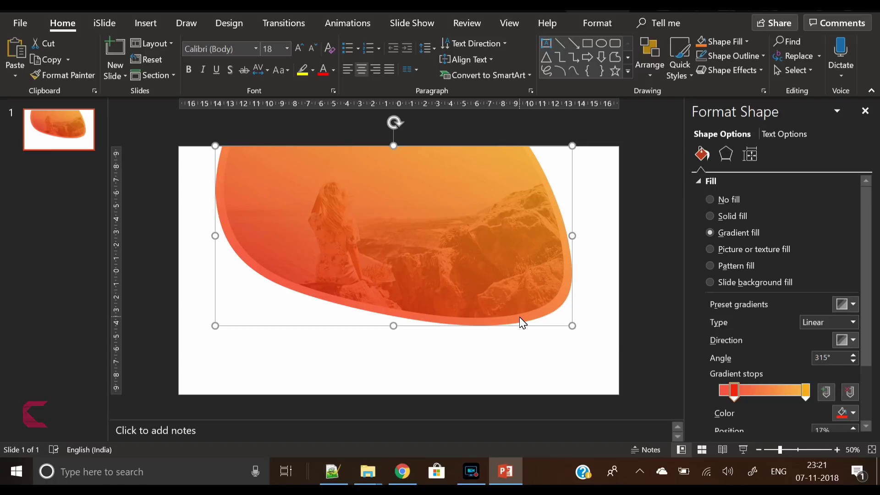
key("ctrl+v")
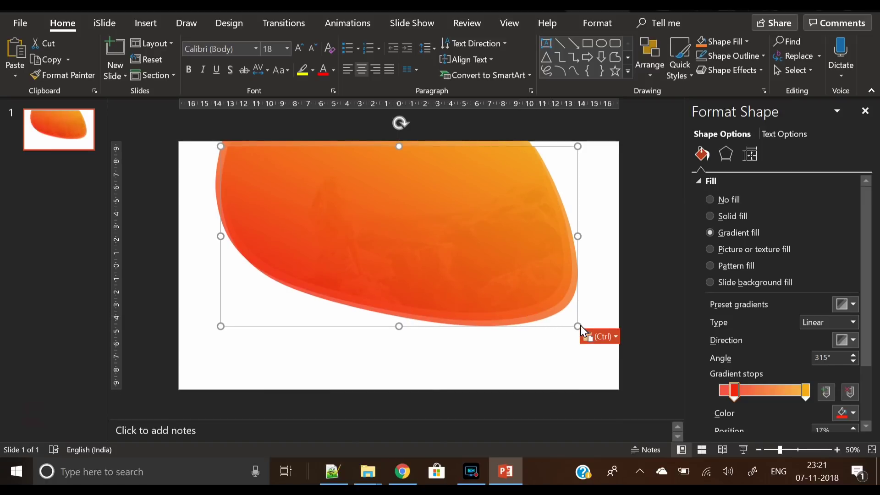
left_click_drag(579, 325, 581, 326)
left_click_drag(506, 284, 503, 281)
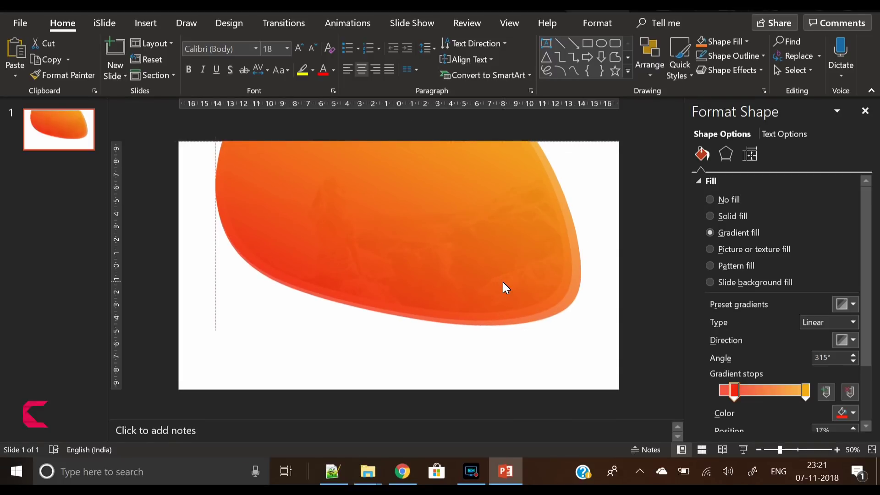
left_click_drag(503, 283, 503, 281)
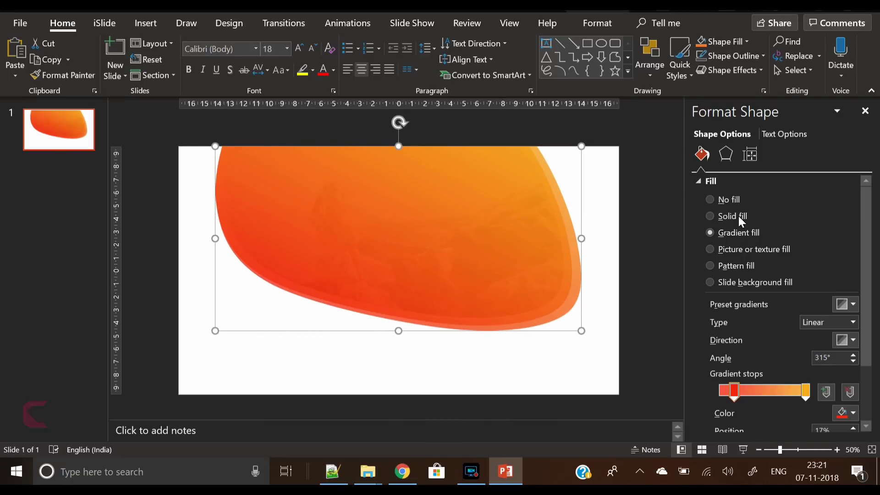
Give the copy No fill and a two-stop gradient line outline.
left_click(724, 199)
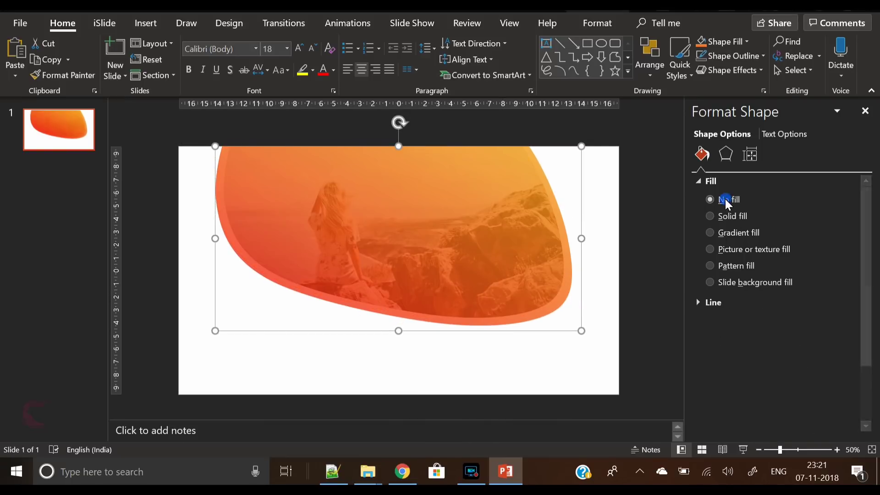
left_click(737, 306)
left_click(737, 338)
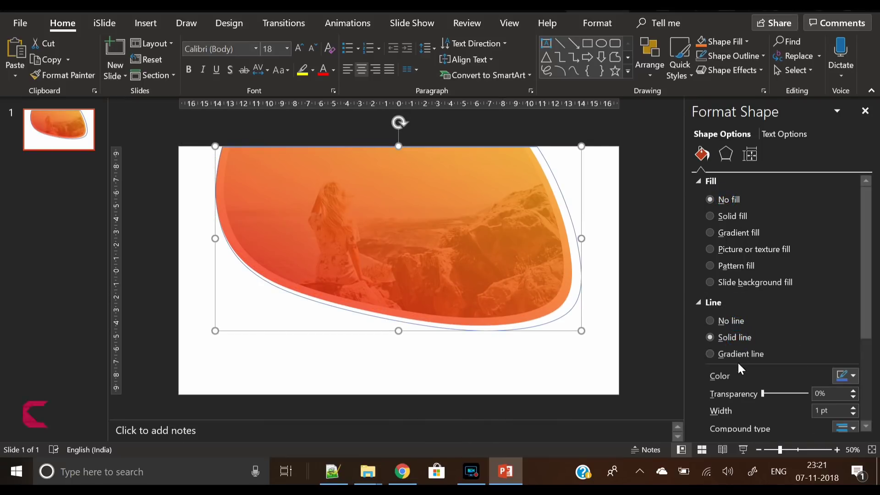
left_click(736, 354)
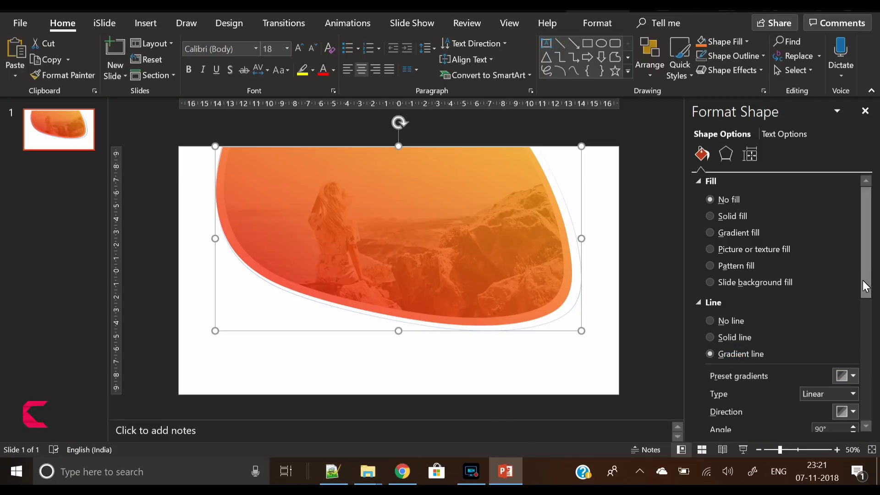
scroll(866, 286, "down", 5)
left_click(850, 246)
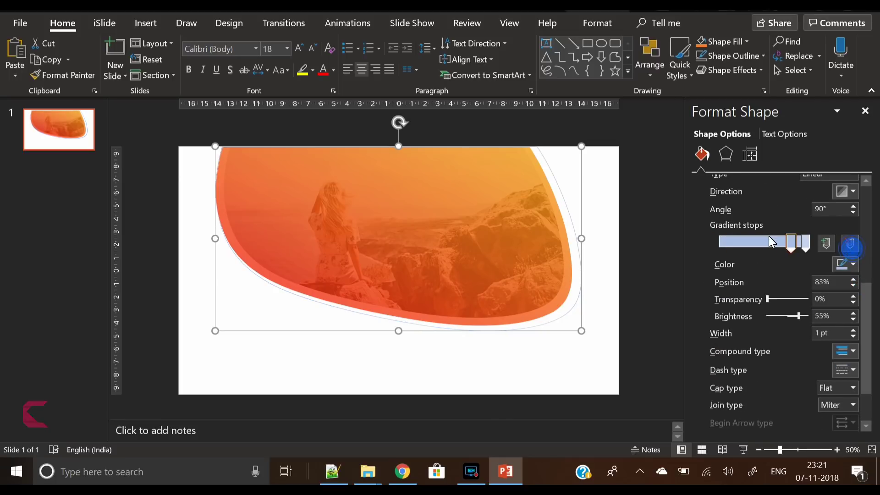
left_click_drag(791, 242, 692, 246)
Color the outline gradient's first stop red and its last stop orange.
left_click(845, 264)
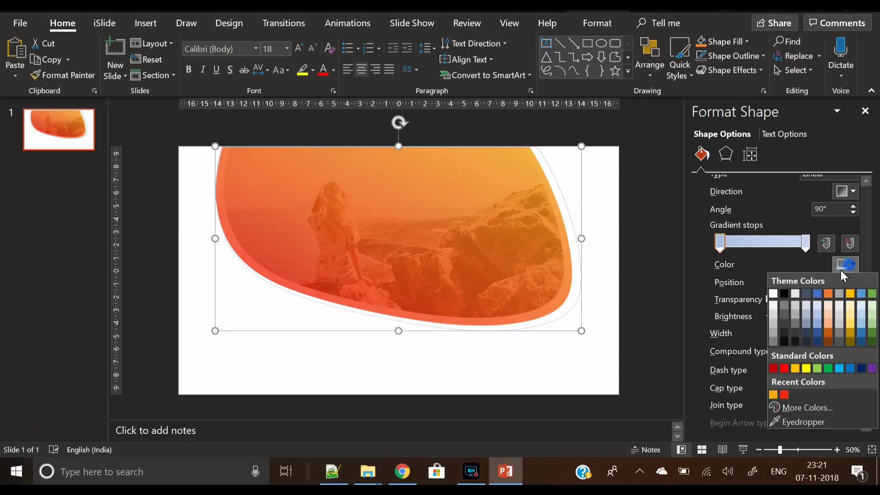
left_click(802, 421)
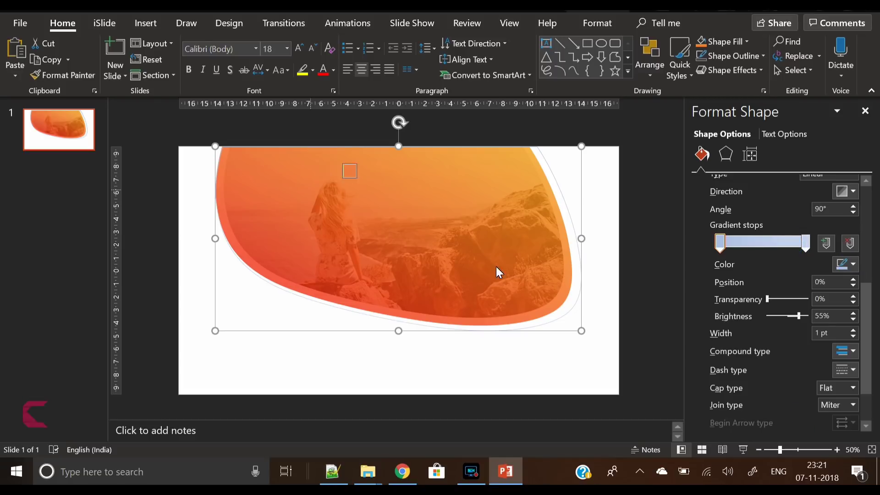
left_click(851, 261)
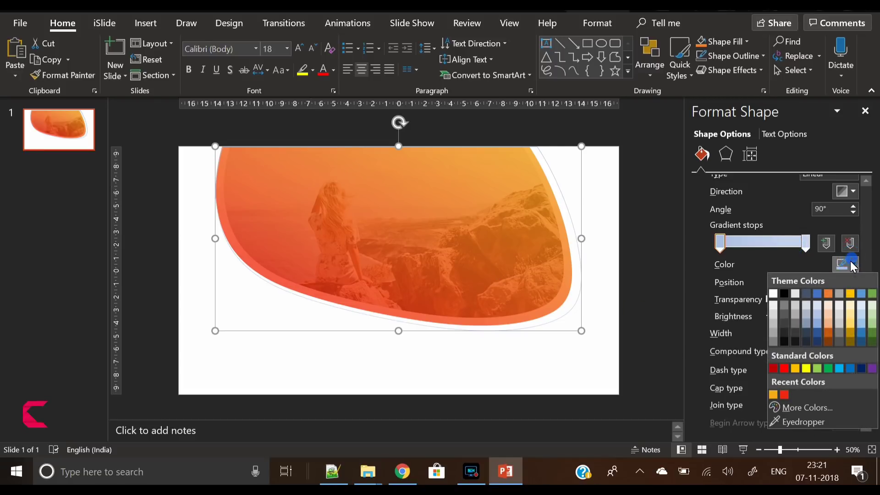
left_click(781, 392)
left_click(805, 242)
left_click(852, 264)
left_click(783, 395)
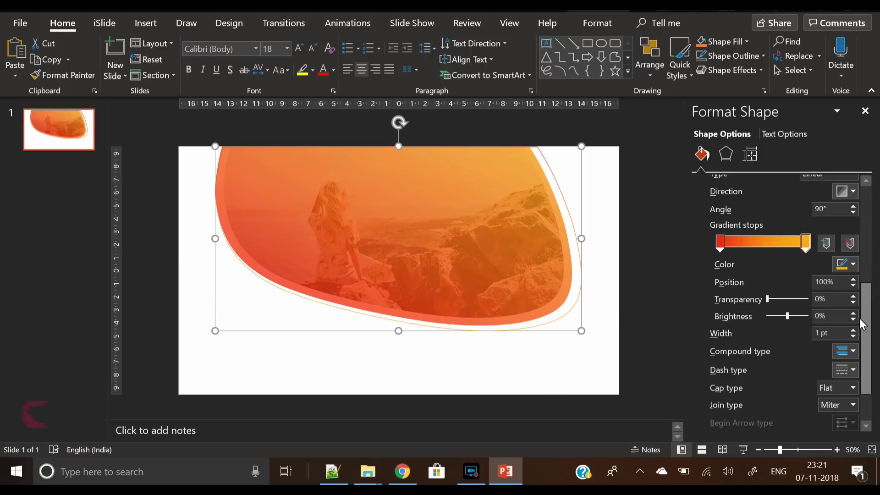
Thicken the outline to 1.75 pt and set its dash type to Round Dot.
left_click(852, 330)
left_click(853, 330)
left_click(853, 330)
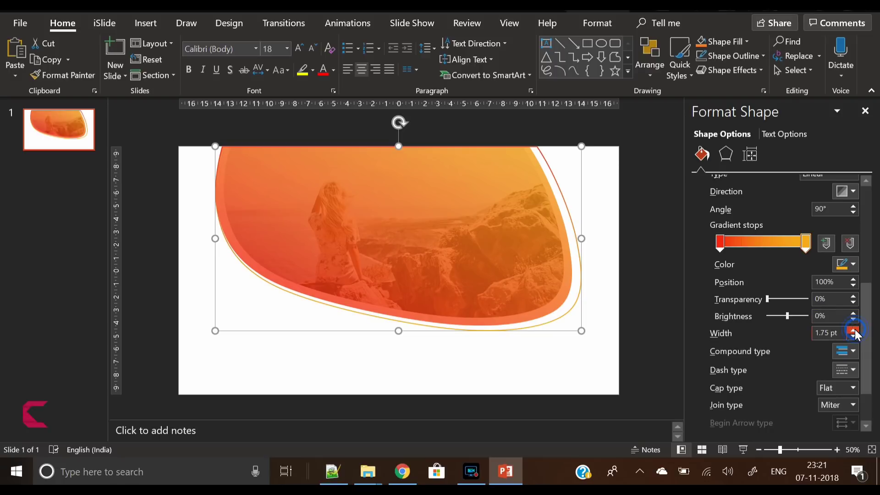
left_click(846, 369)
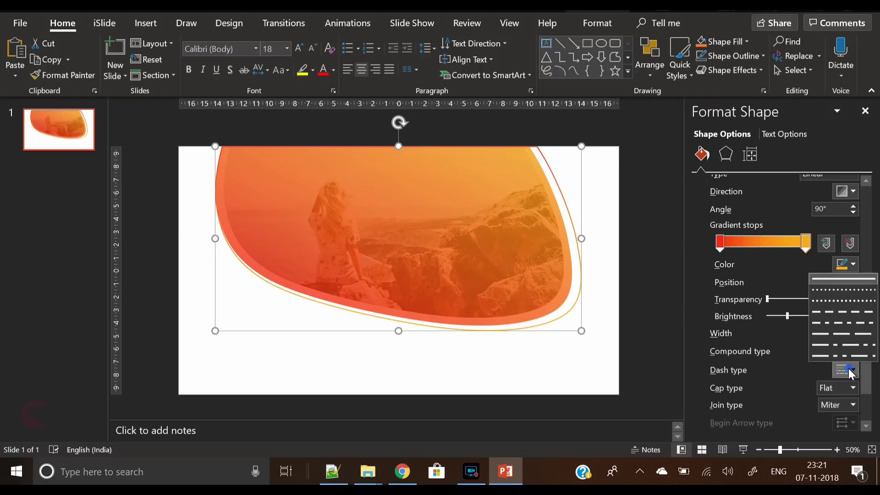
left_click(859, 291)
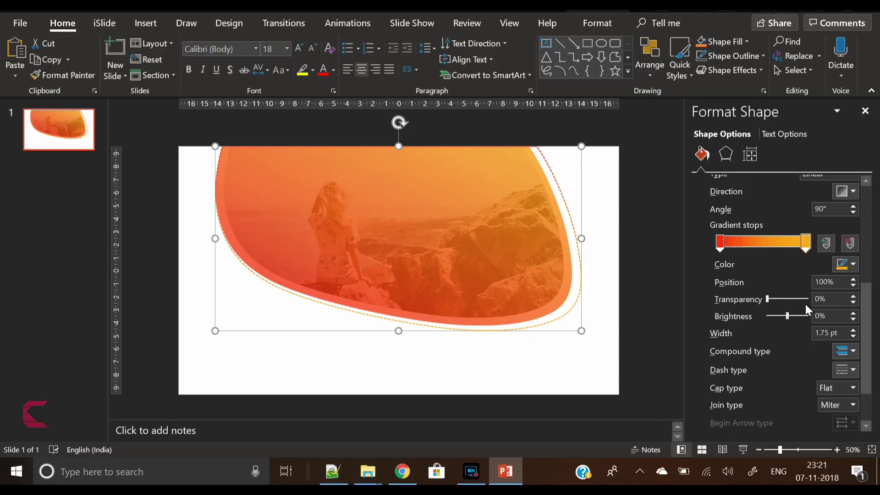
Nudge the dotted-outline blob left and reduce its outline width to 1.25 pt.
left_click(645, 270)
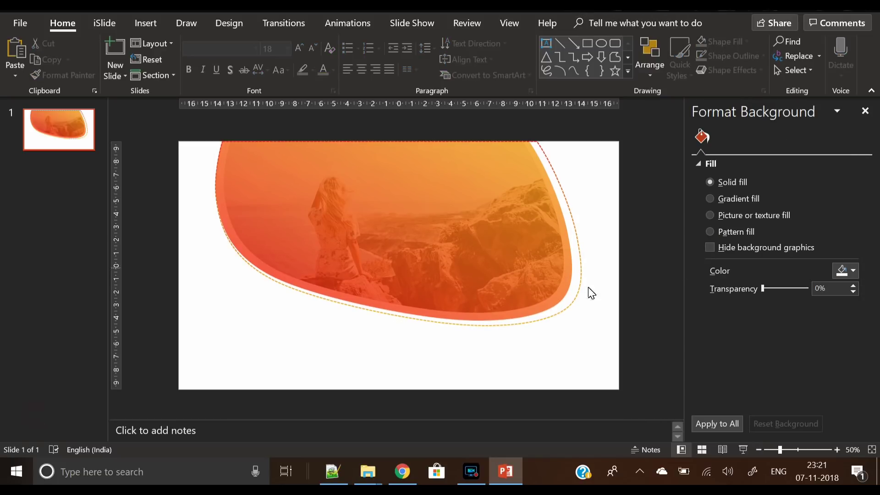
left_click(566, 313)
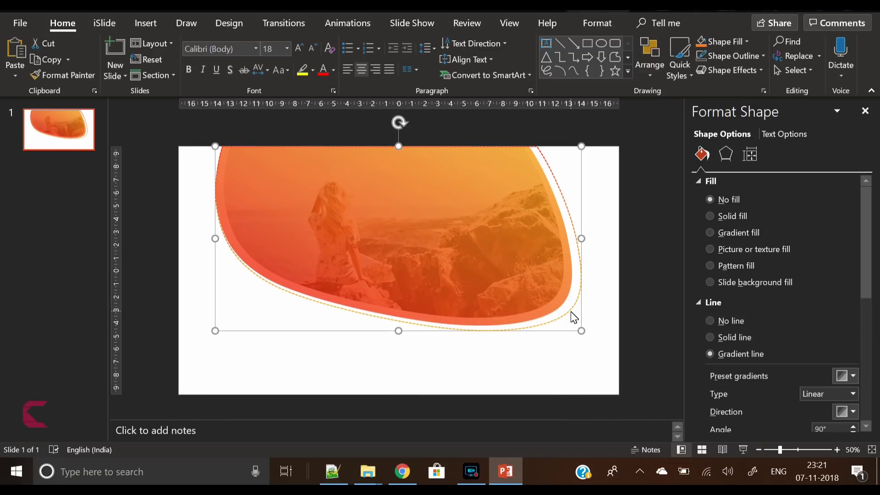
key("Left")
key("Left")
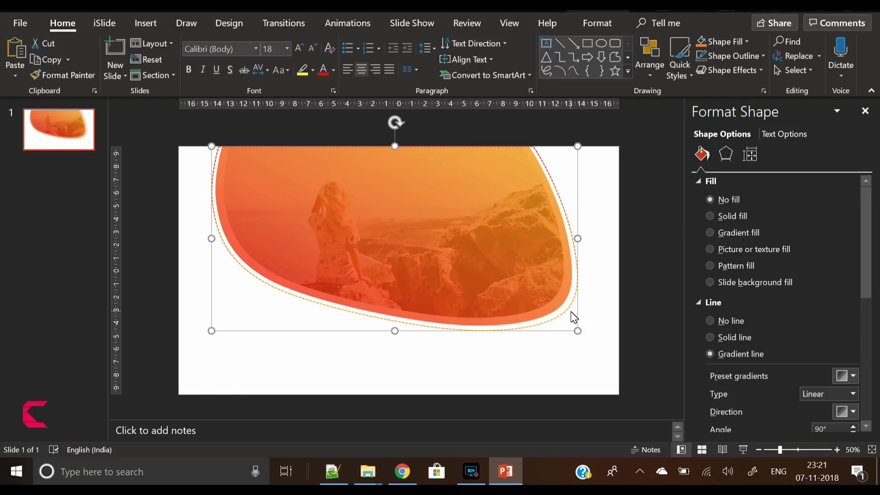
key("Left")
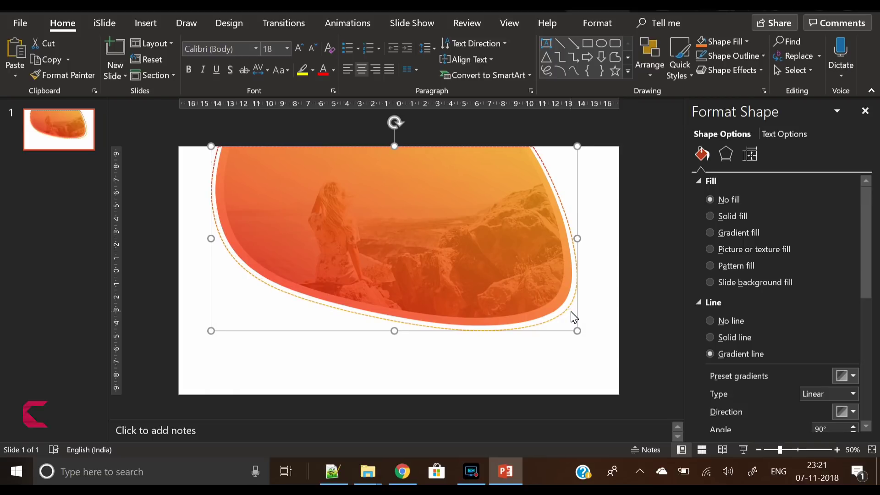
left_click_drag(868, 285, 866, 345)
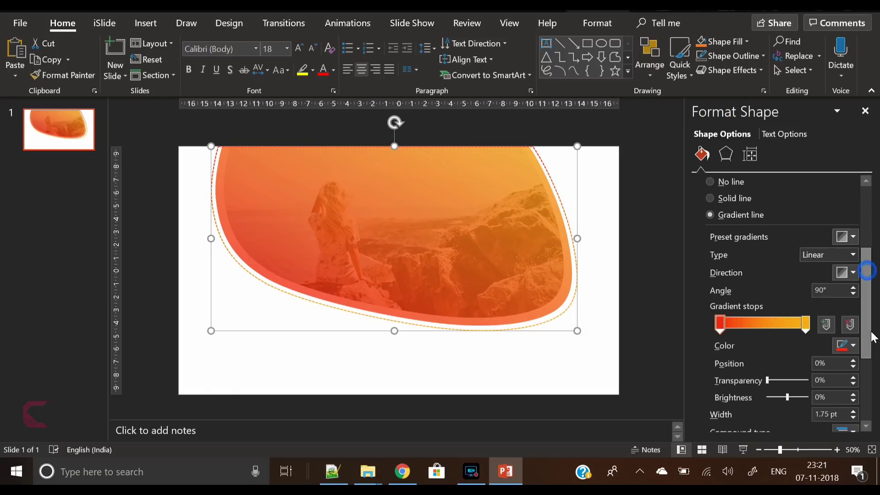
left_click(851, 419)
Add a text box reading 'Business' near the top of the orange blob.
left_click(567, 353)
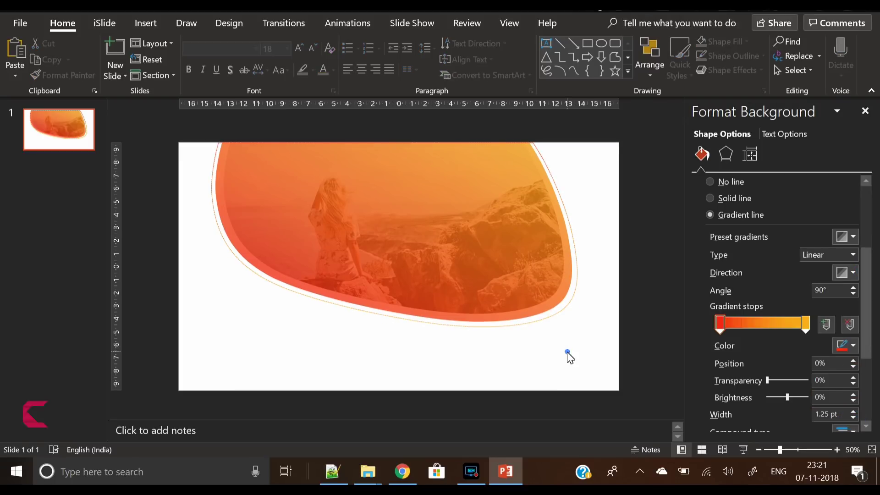
key("alt+n")
key("x")
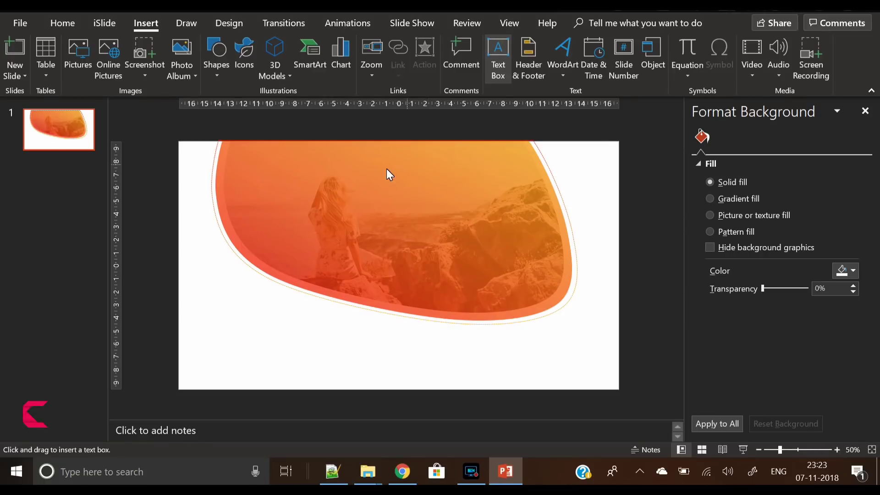
left_click_drag(327, 173, 502, 186)
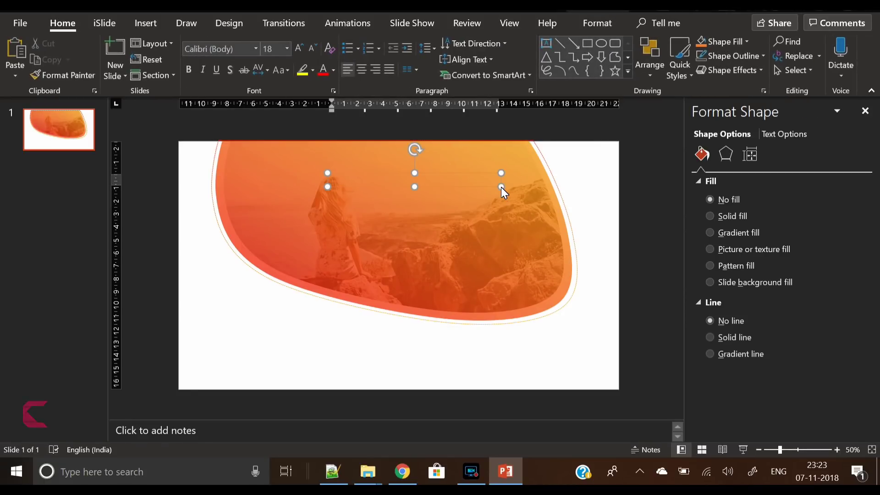
type("Business")
Set 'Business' in Open Sans and enlarge it to 48 pt.
key("ctrl+a")
left_click(241, 49)
type("Op")
key("Return")
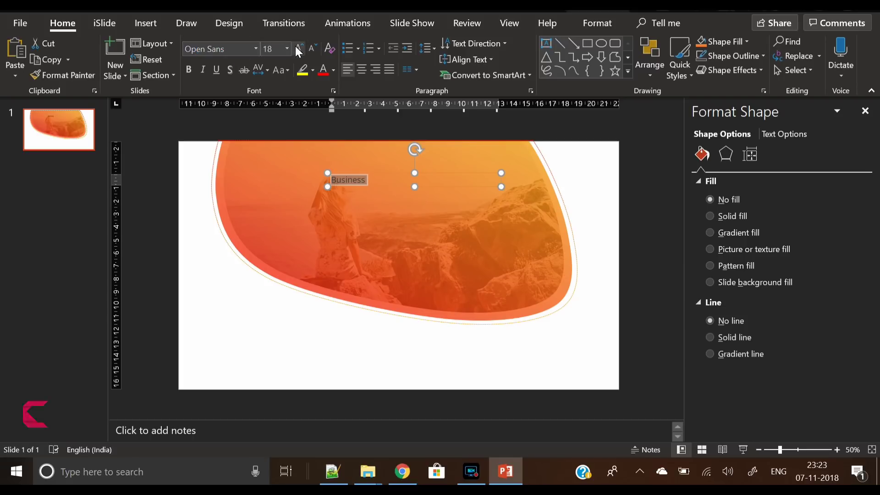
left_click(297, 48)
left_click(297, 47)
left_click(297, 47)
left_click(296, 47)
left_click(297, 48)
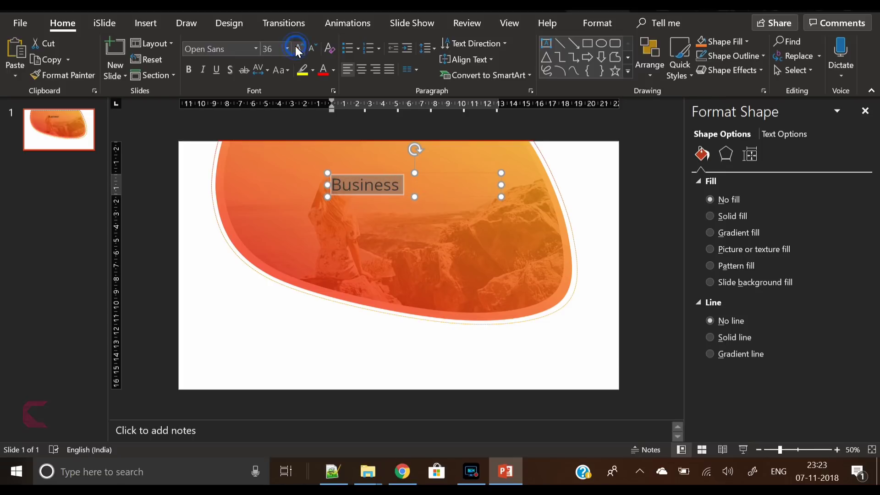
left_click_drag(336, 184, 323, 181)
left_click(297, 47)
left_click(294, 49)
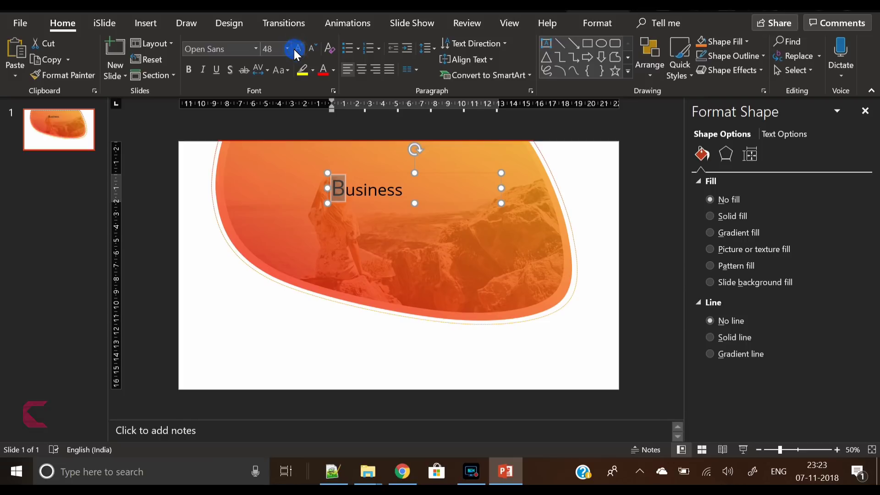
Make the title text white and enlarge it one more size step.
left_click(333, 70)
left_click(439, 191)
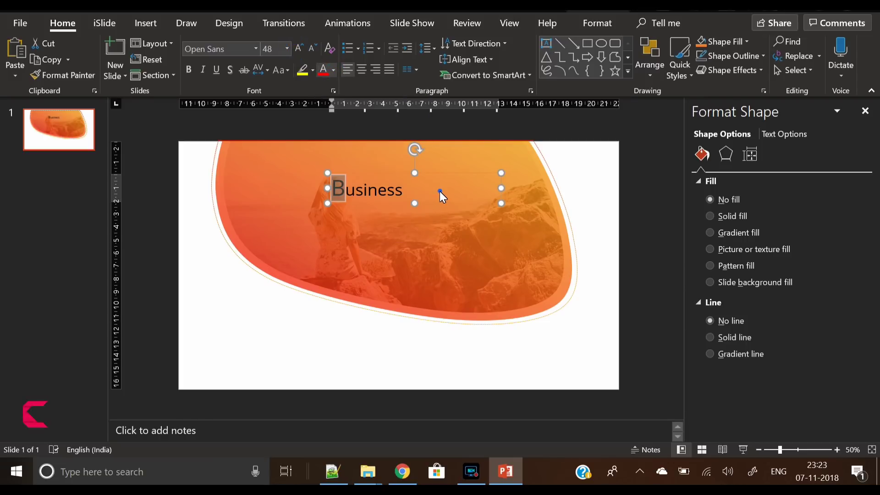
double_click(356, 189)
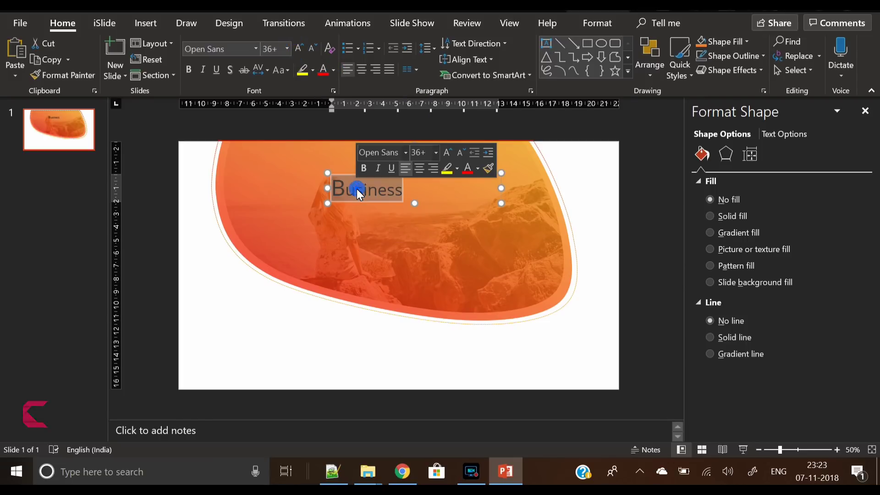
left_click(333, 70)
left_click(324, 97)
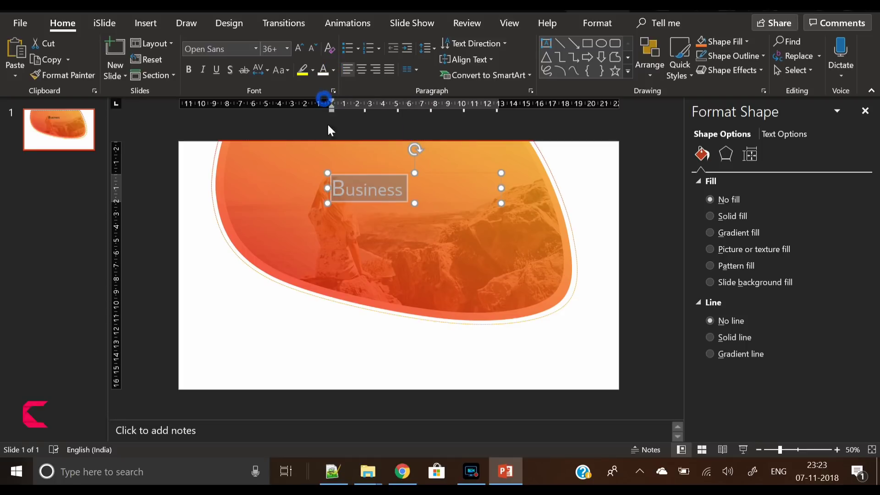
left_click(367, 173)
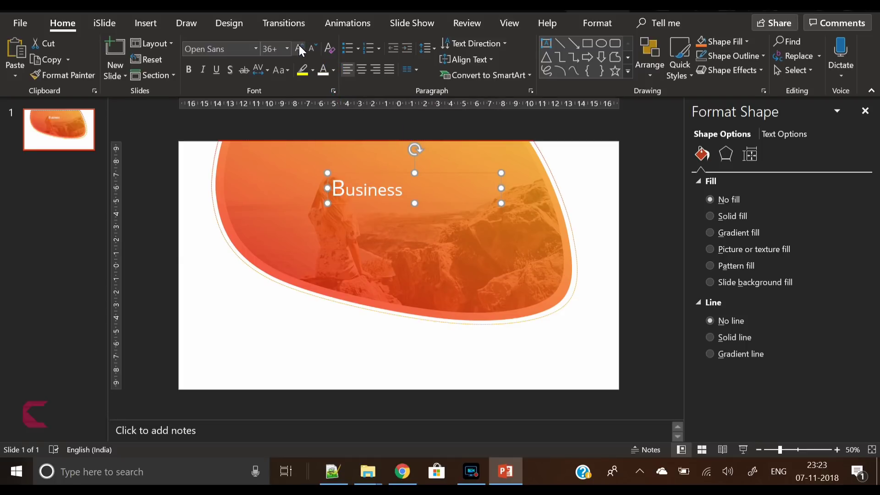
left_click(299, 48)
left_click(367, 172)
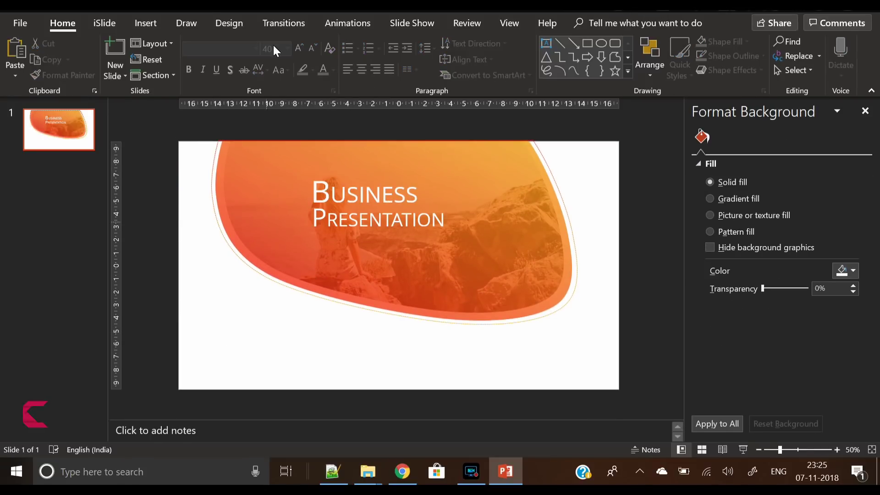
Draw a donut shape on the slide's left side.
left_click(148, 21)
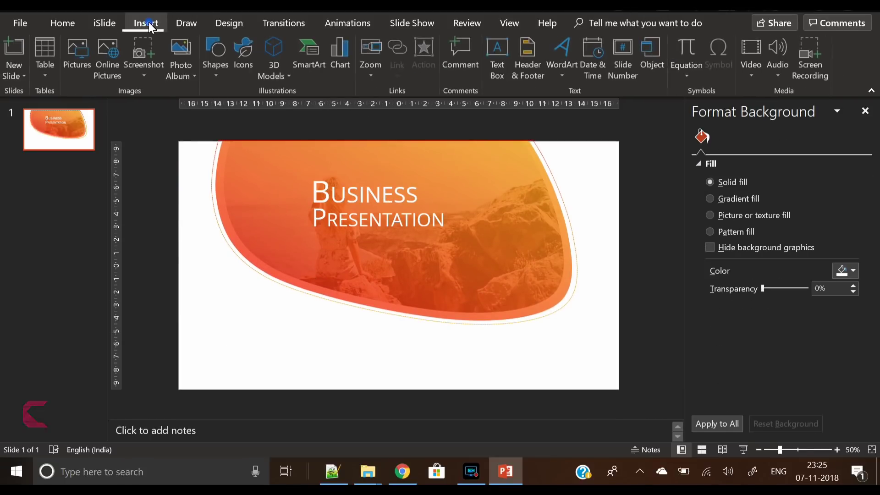
left_click(214, 65)
left_click(224, 233)
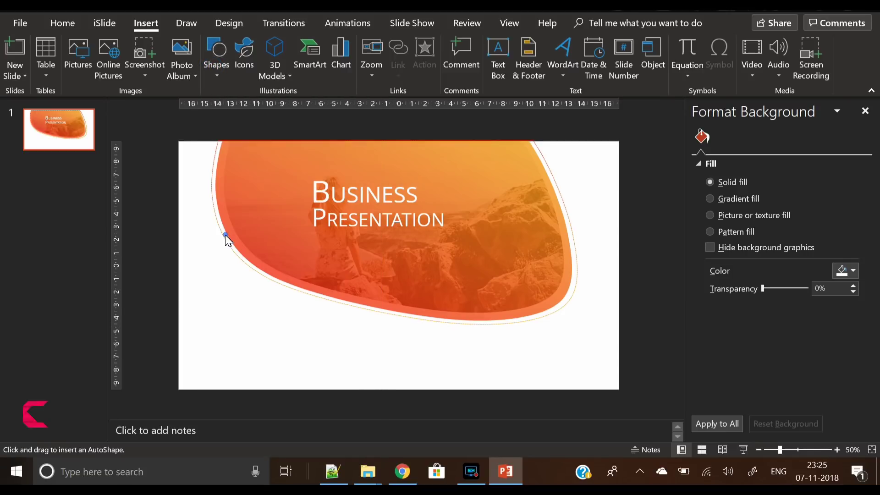
left_click_drag(222, 237, 303, 342)
Resize the donut to 10 cm by 10 cm and widen its hole.
left_click(812, 53)
left_click(813, 53)
left_click(813, 54)
left_click(813, 54)
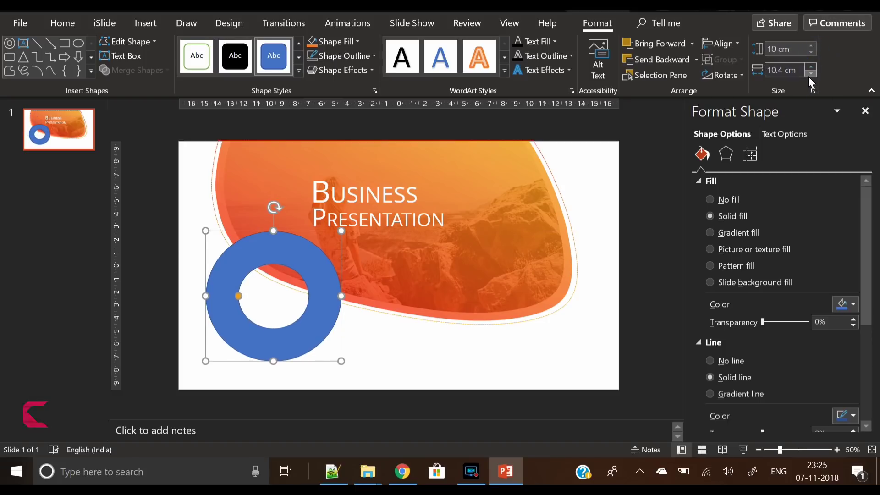
left_click(808, 75)
left_click(808, 75)
left_click(808, 76)
left_click(808, 76)
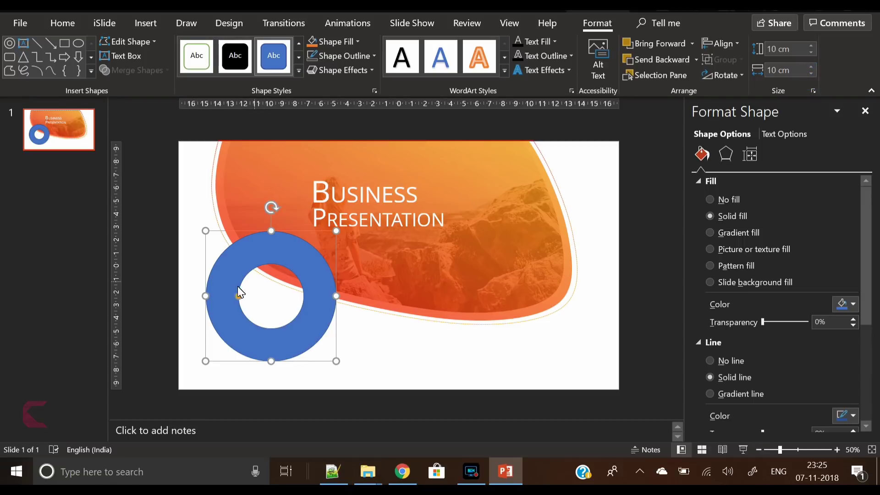
mouse_move(241, 297)
left_mouse_down()
mouse_move(214, 300)
mouse_move(228, 309)
left_mouse_up()
Give the donut no outline, a light grey fill and 26% transparency.
left_click(312, 55)
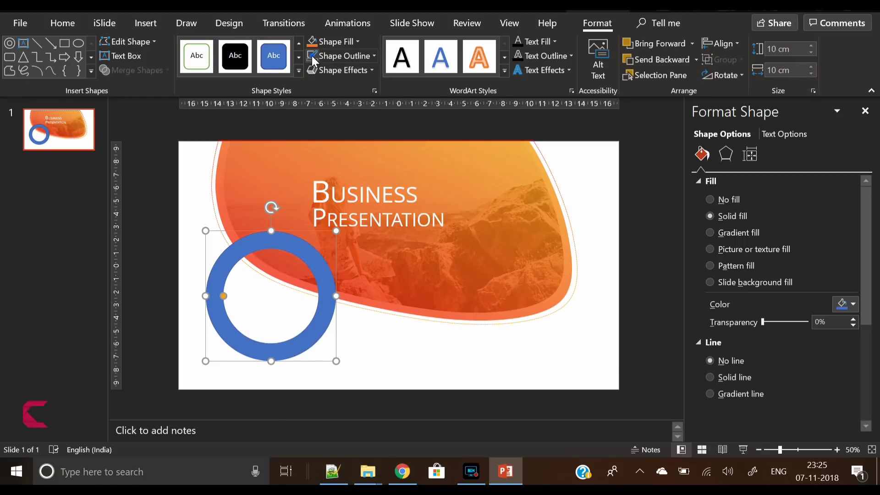
left_click(347, 45)
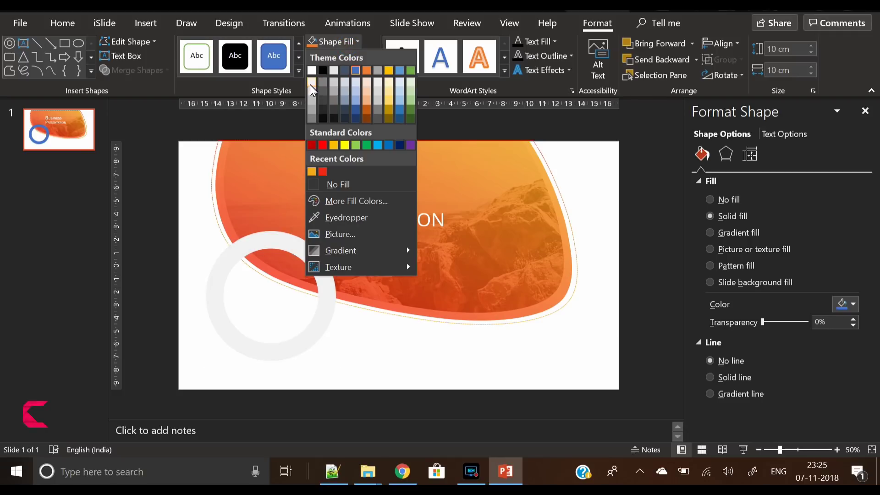
left_click(310, 84)
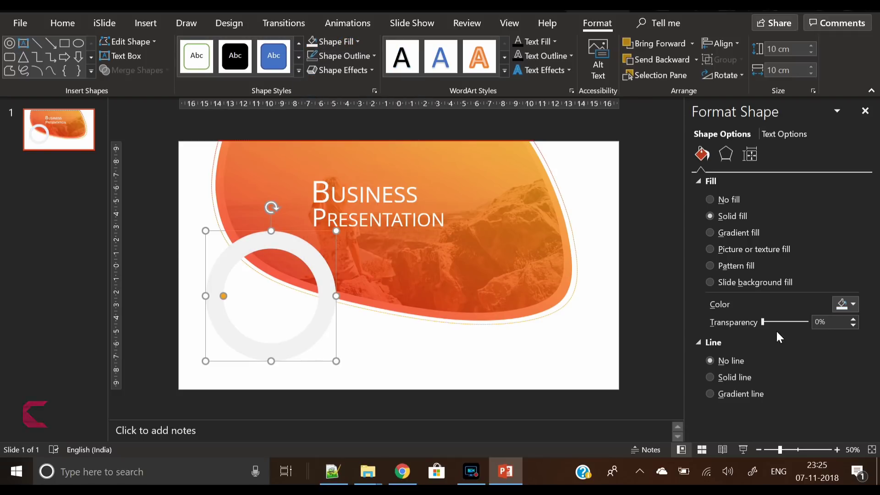
left_click_drag(761, 323, 774, 323)
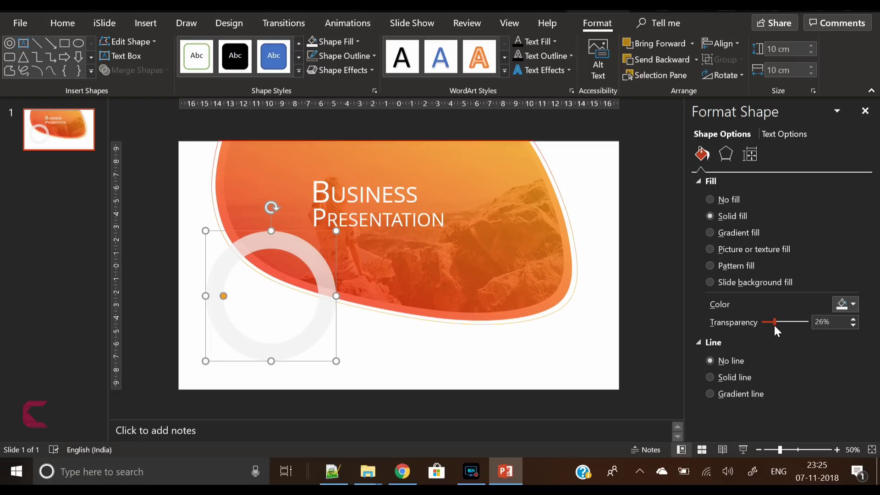
Thin the ring further and move it down-left over the blob's edge.
left_click_drag(226, 297, 232, 302)
left_click_drag(316, 331, 303, 317)
left_click_drag(216, 275, 212, 276)
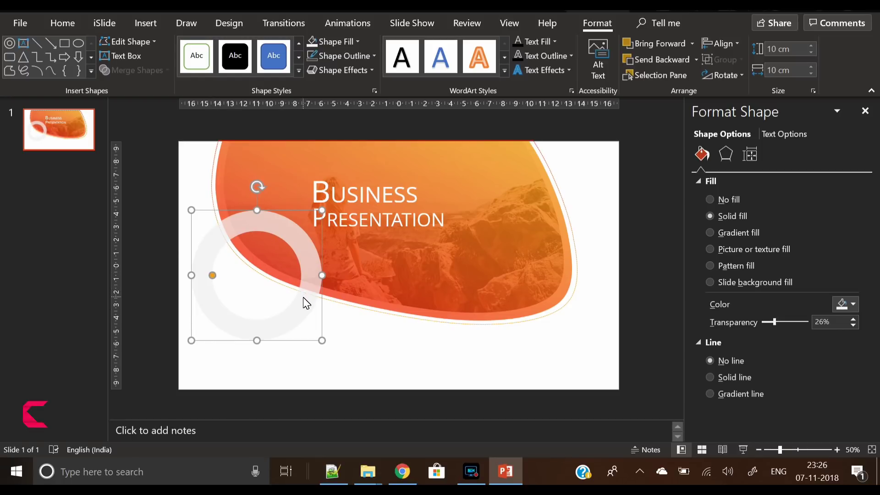
left_click_drag(303, 303, 304, 310)
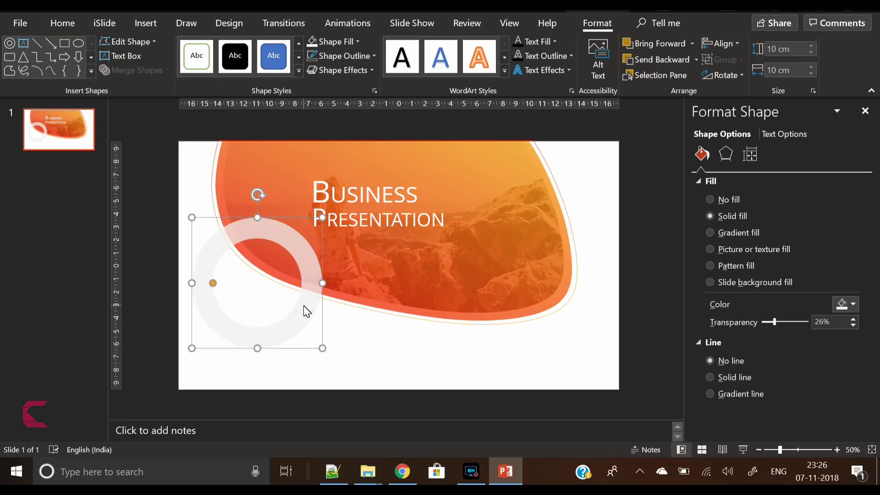
Add a text box below the orange shape and generate Lorem ipsum with =lorem(2).
left_click(364, 334)
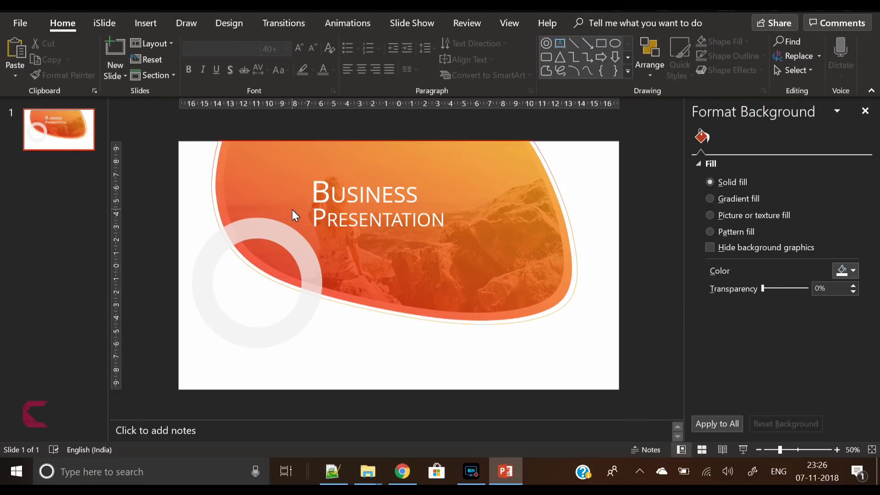
left_click(135, 22)
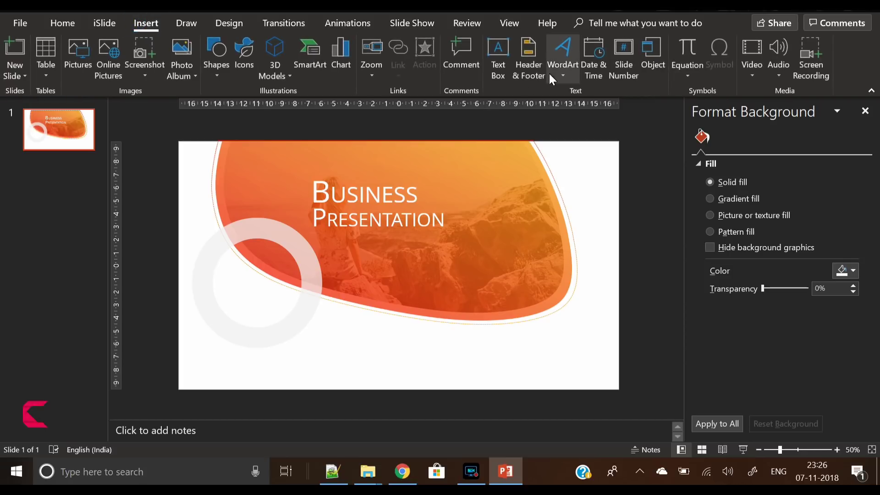
left_click(501, 68)
left_click_drag(317, 341, 599, 350)
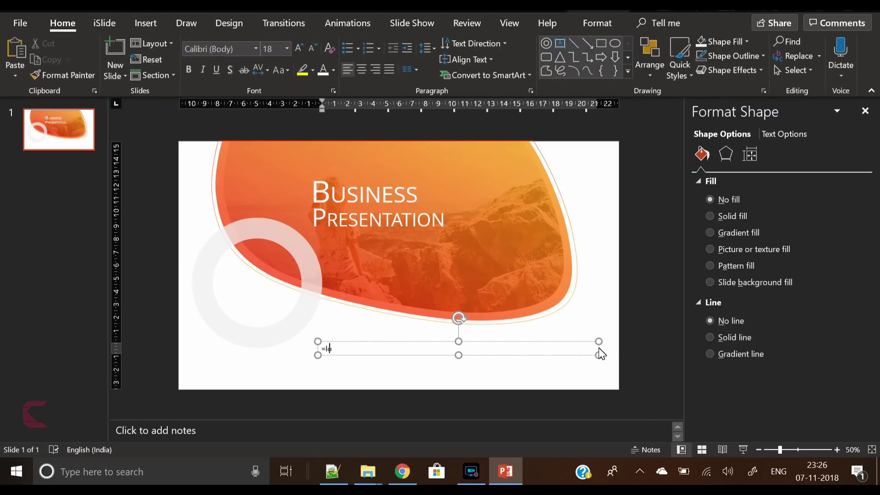
type("=lorem(1)")
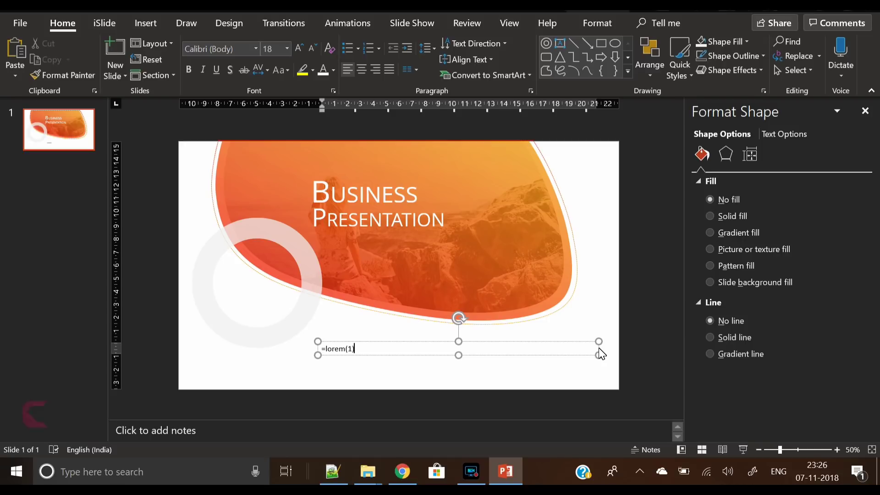
key("BackSpace")
key("BackSpace")
type("2)")
key("Return")
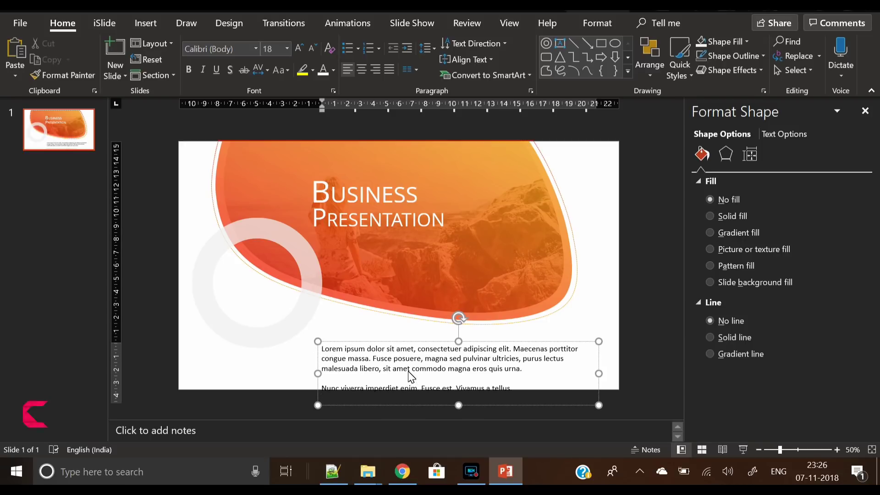
Merge the Lorem paragraphs into one, centred, in 12 pt Open Sans.
key("BackSpace")
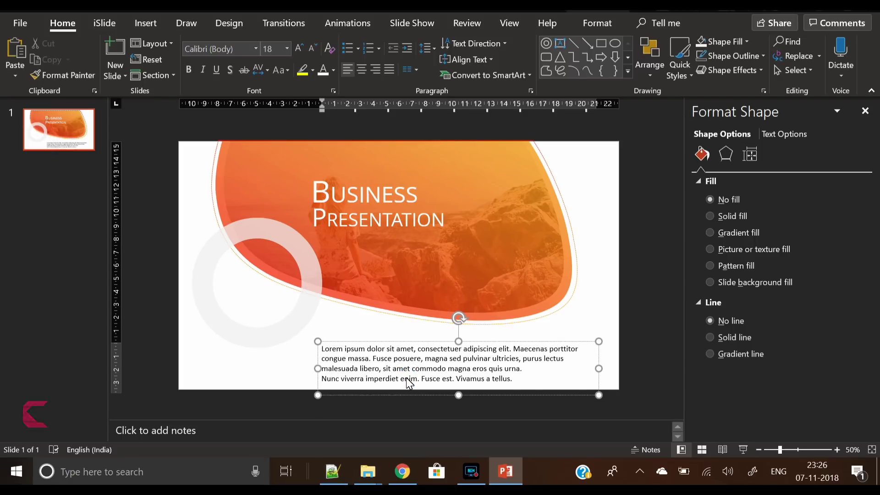
key("Delete")
key("ctrl+a")
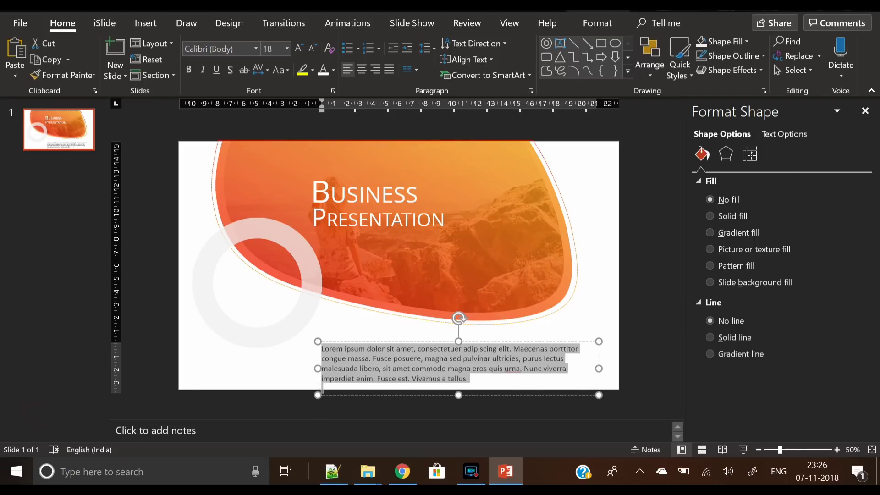
left_click(240, 49)
type("Open Sans")
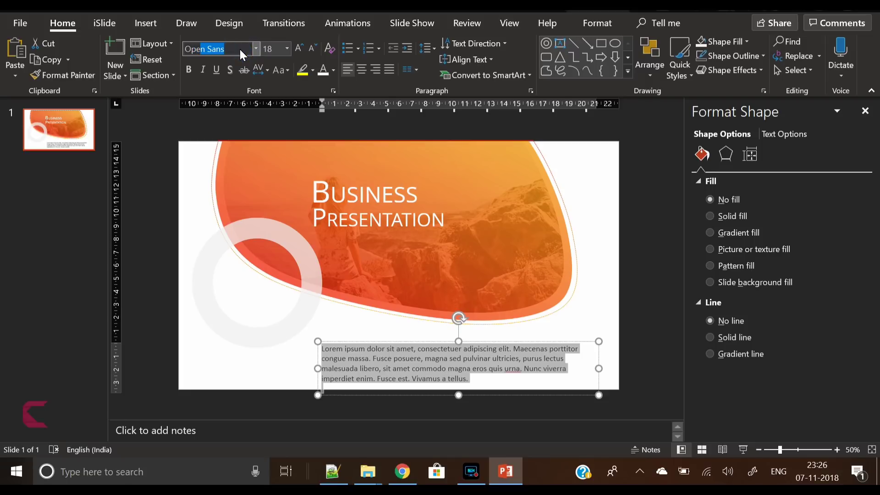
key("Return")
left_click(310, 49)
left_click(311, 48)
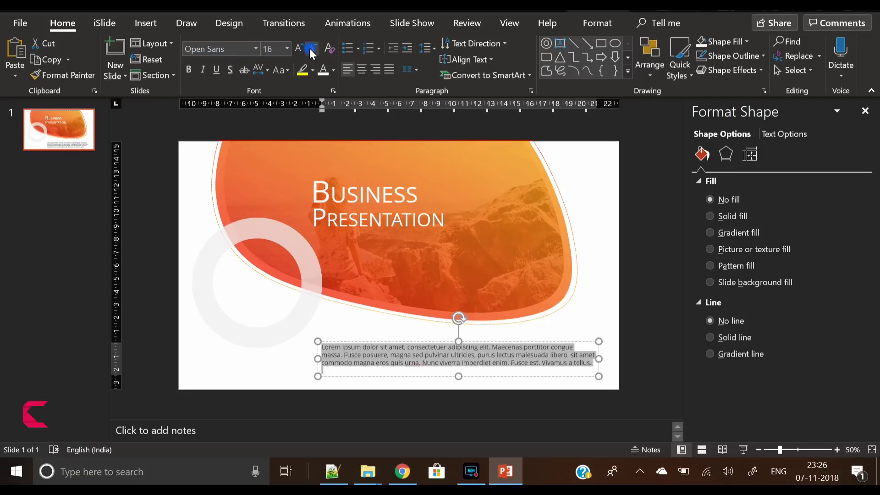
left_click(311, 48)
left_click(362, 69)
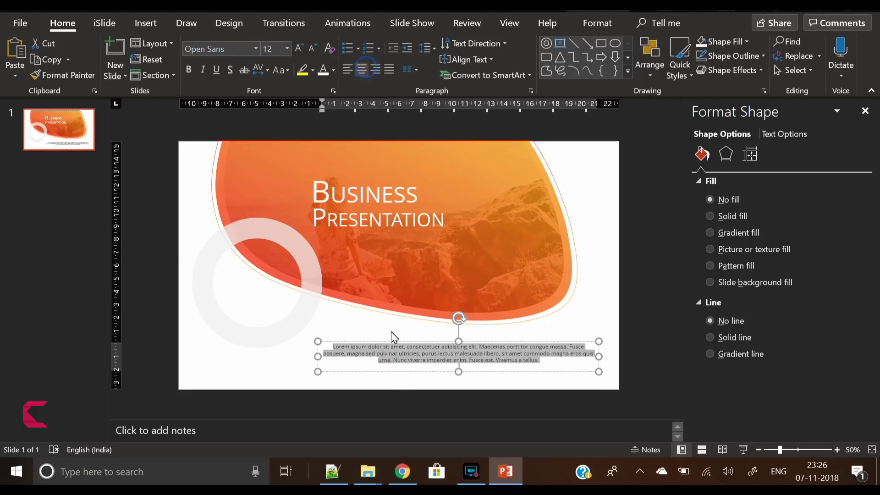
Colour the Lorem paragraph dark grey.
key("Right")
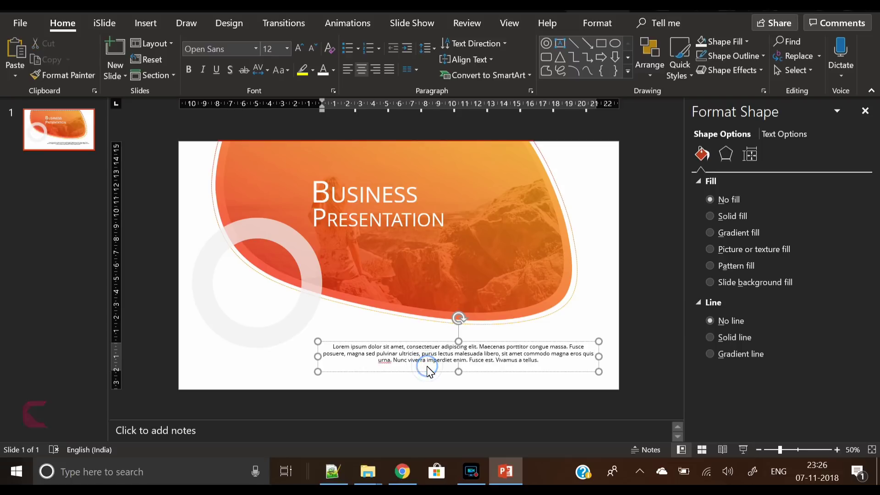
key("ctrl+a")
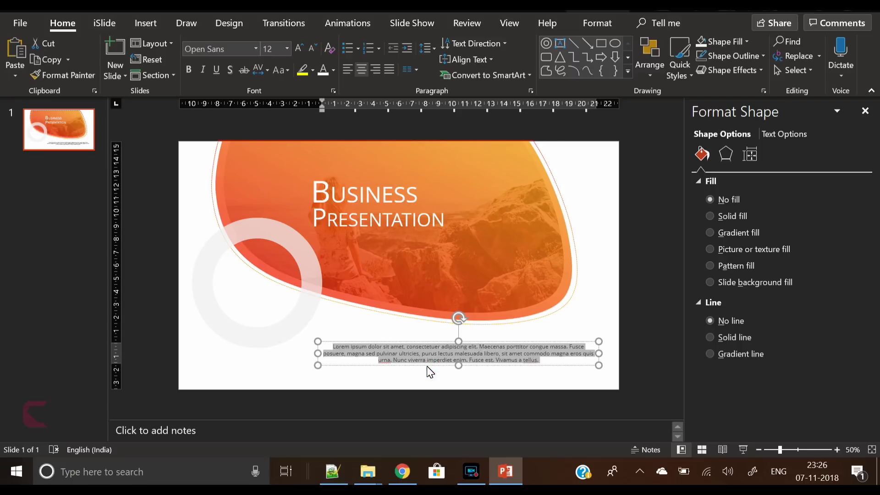
left_click(334, 70)
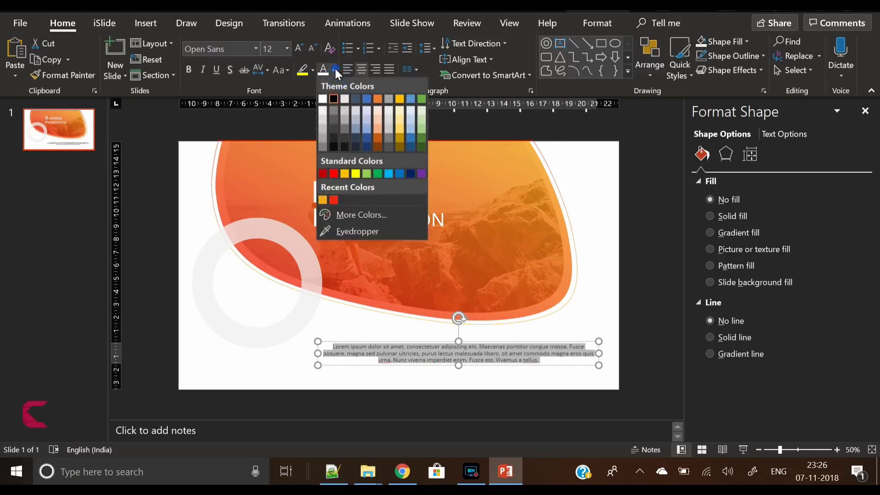
left_click(322, 147)
left_click(421, 341)
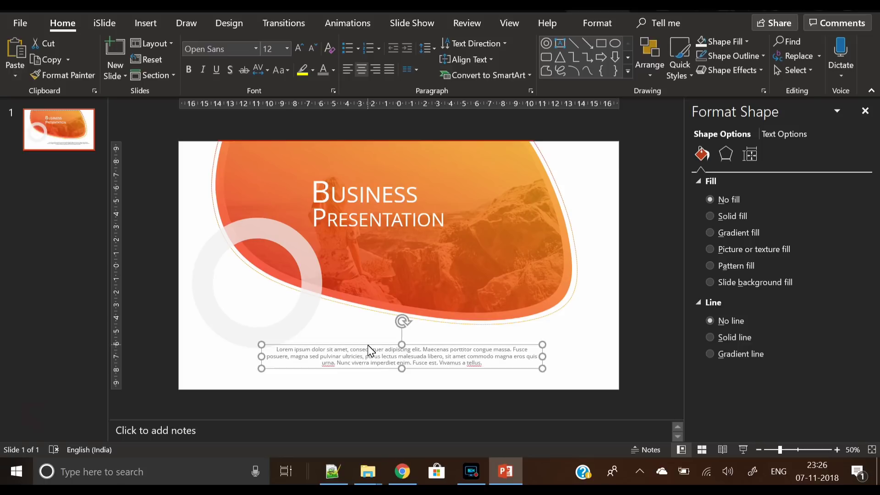
Resize the translucent ring and paste a more transparent duplicate of it.
left_click(295, 320)
left_click_drag(323, 333, 633, 312)
left_click(285, 301)
key("ctrl+c")
key("ctrl+v")
left_click_drag(775, 322, 793, 320)
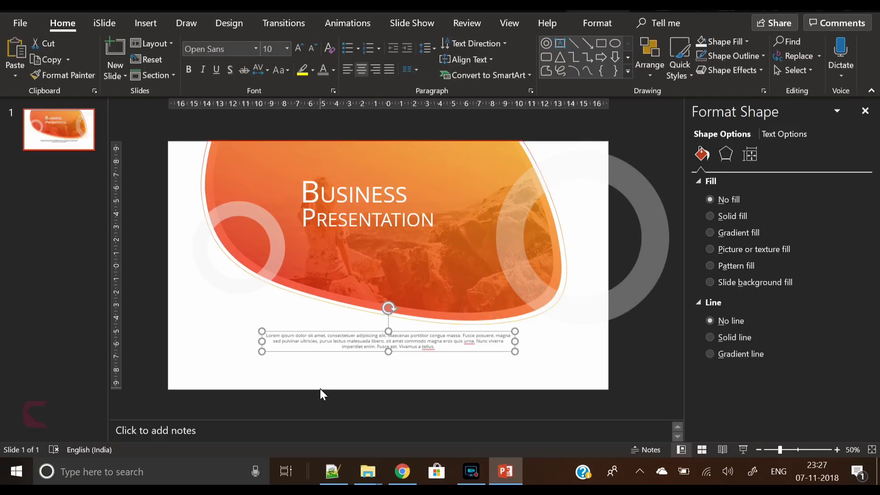
Deselect the description text and bring up the Shapes gallery for the button.
left_click(320, 389)
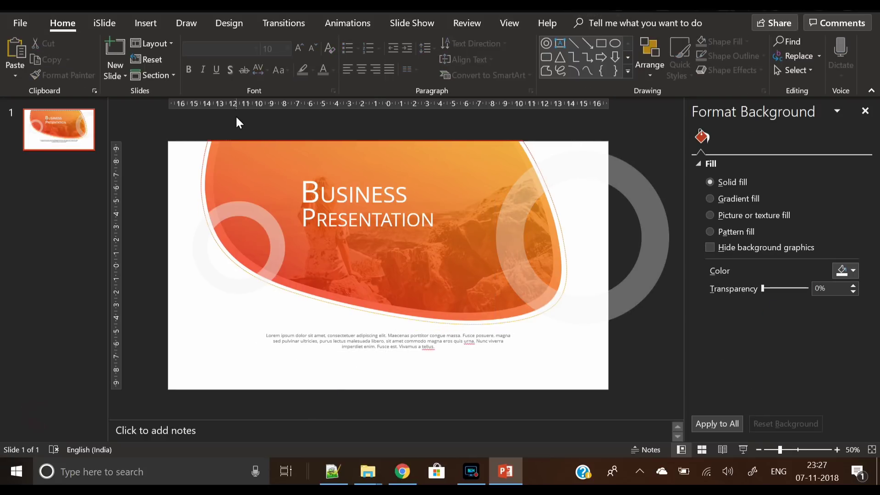
left_click(151, 23)
left_click(217, 73)
Draw a rounded rectangle below the description and round its ends into a pill.
left_click(296, 107)
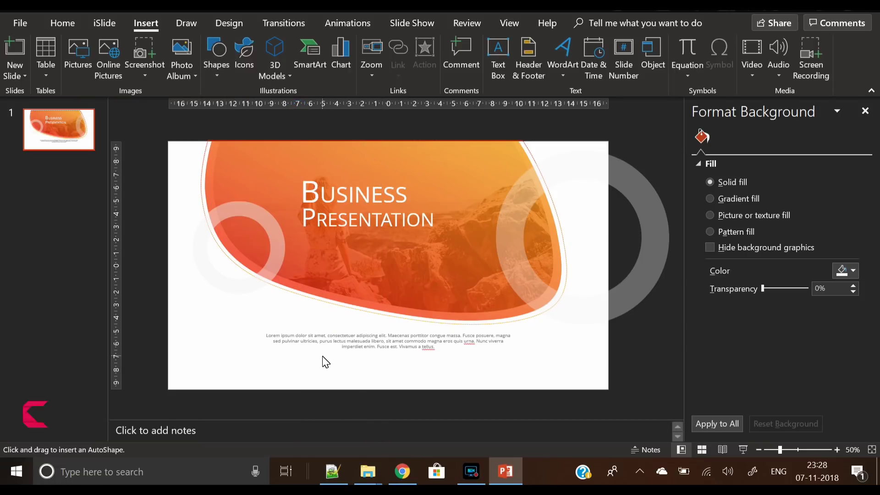
mouse_move(322, 356)
left_mouse_down()
mouse_move(452, 371)
mouse_move(418, 378)
mouse_move(346, 360)
mouse_move(363, 371)
mouse_move(344, 356)
left_mouse_up()
left_click(397, 372)
left_click_drag(397, 373, 400, 375)
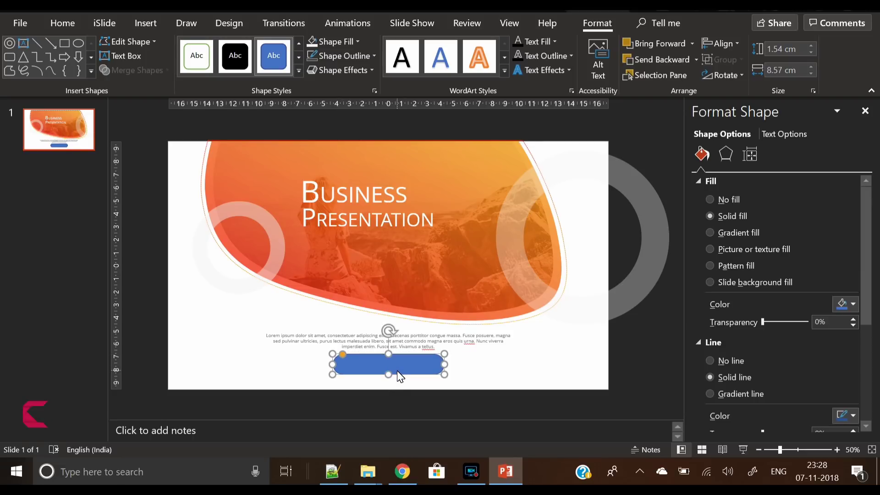
Remove the pill's outline and fill it with a red-to-orange 225° gradient.
left_click(310, 60)
left_click(742, 236)
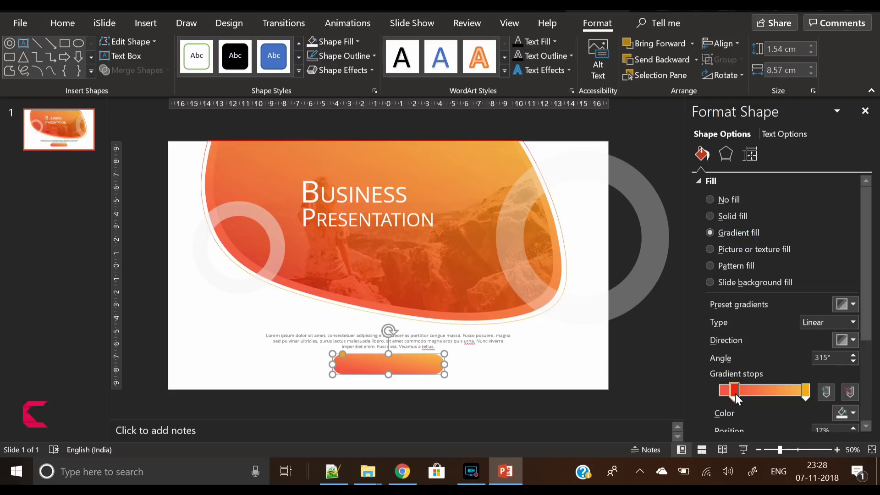
left_click(847, 340)
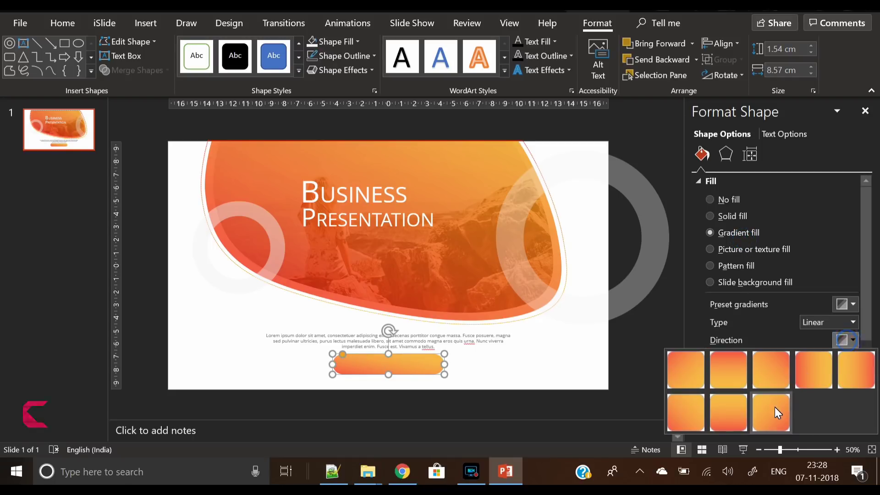
left_click(774, 412)
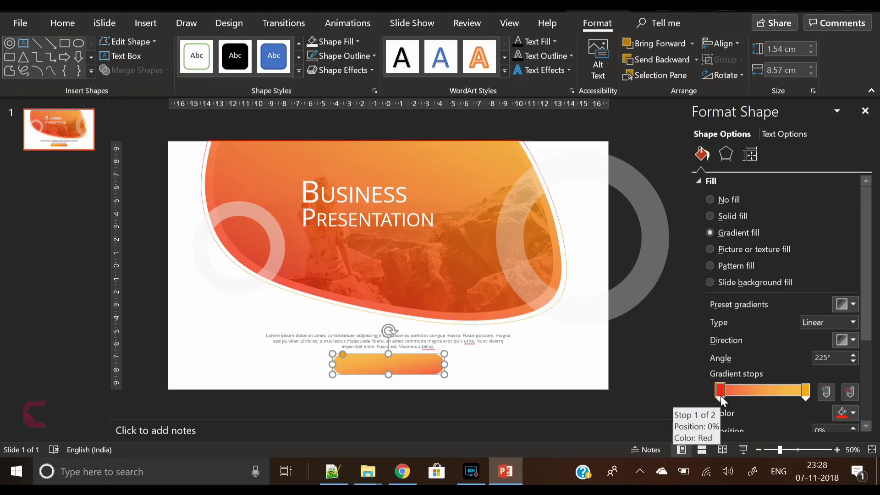
left_click_drag(720, 395, 725, 395)
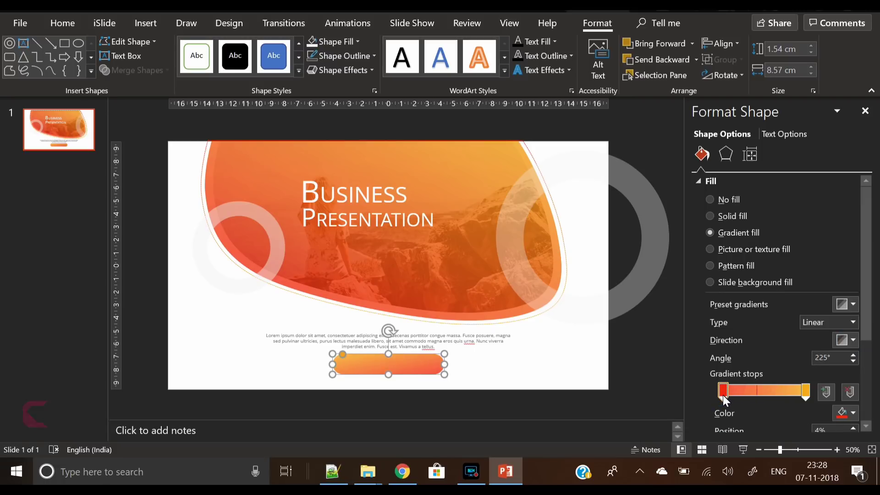
Give the button a red outer offset shadow with increased blur and distance.
left_click(728, 152)
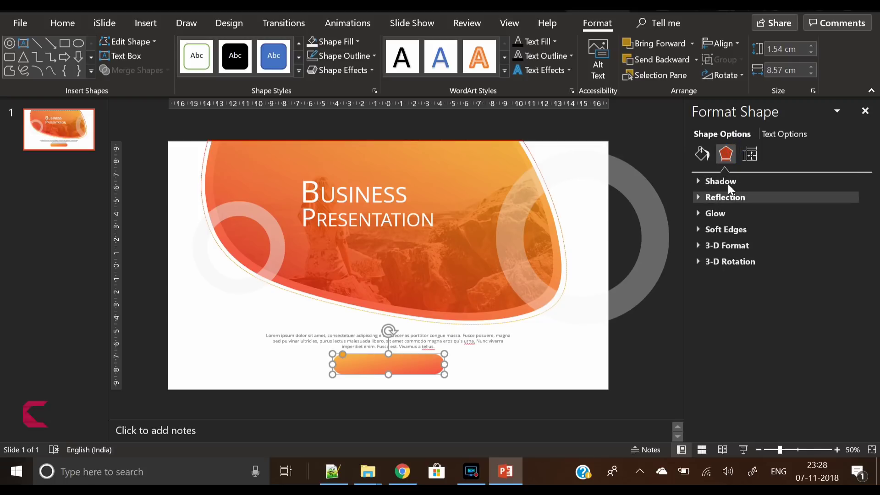
left_click(746, 181)
left_click(843, 197)
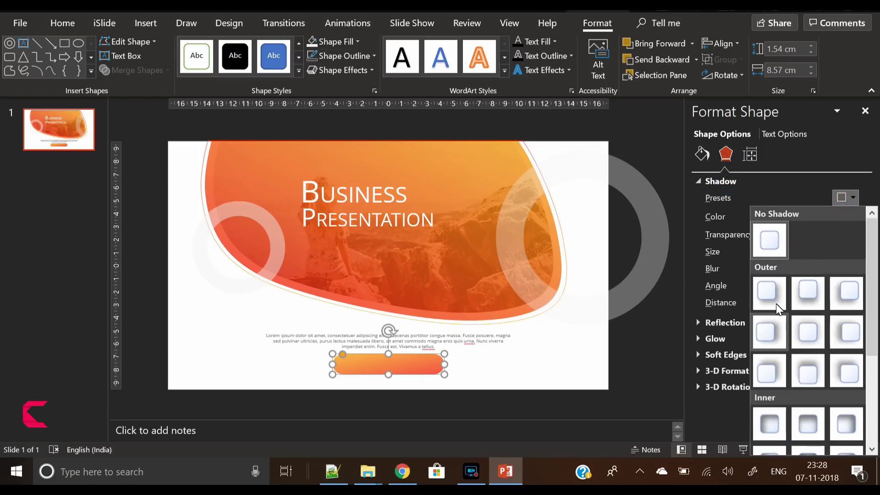
left_click(775, 294)
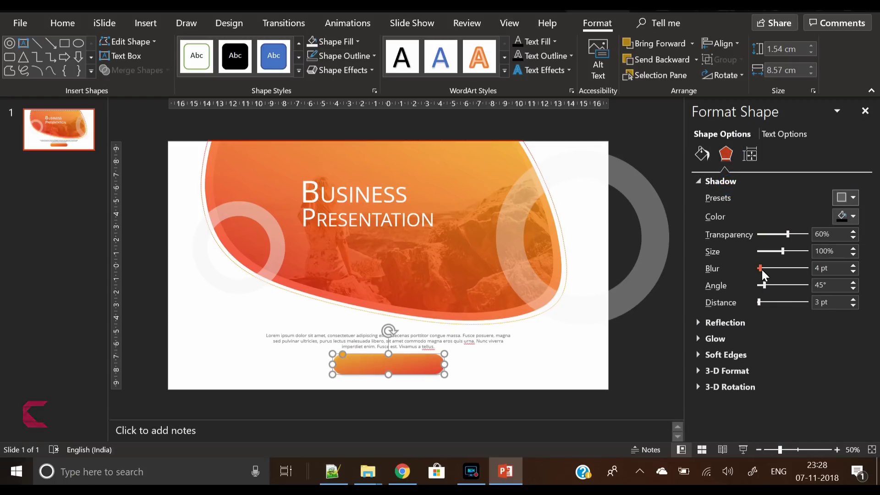
left_click_drag(760, 269, 765, 275)
left_click(853, 298)
left_click(853, 299)
left_click(853, 298)
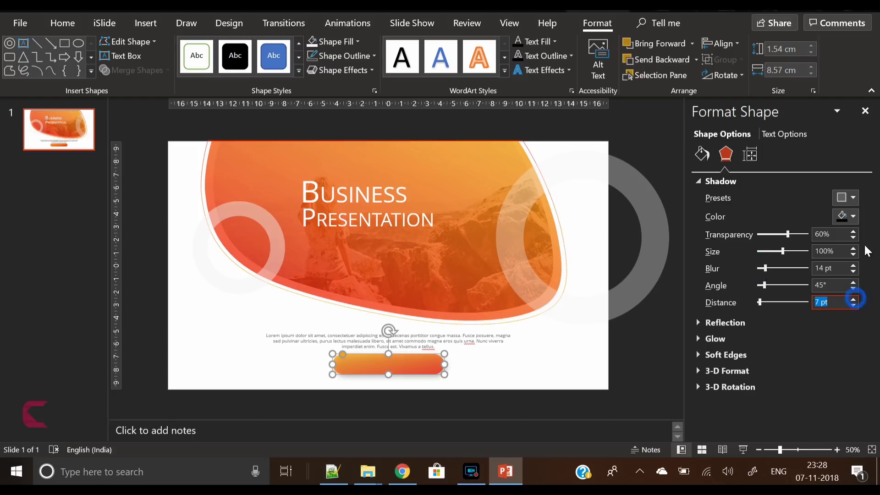
left_click(847, 216)
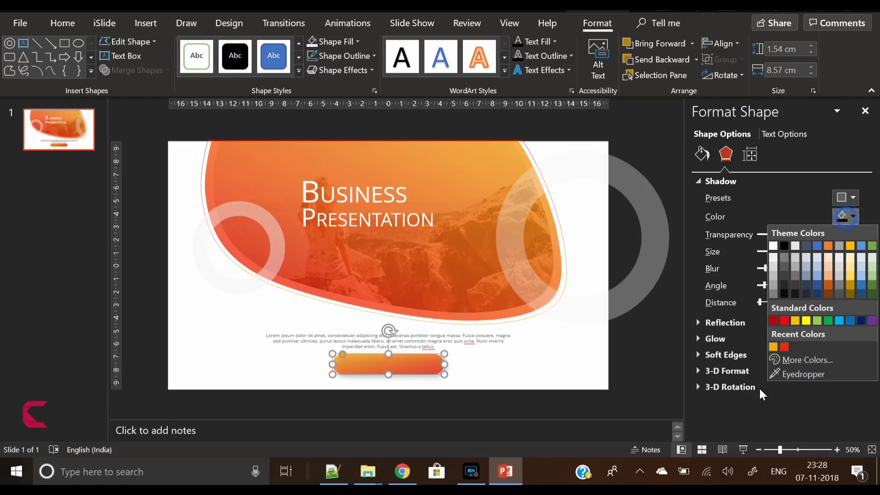
left_click(784, 347)
left_click(560, 376)
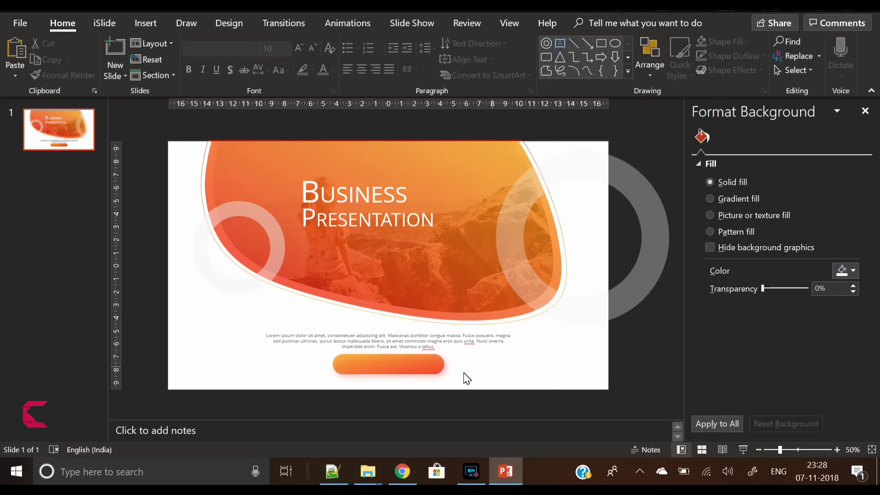
Refine the red shadow to 17 pt blur and 11 pt distance.
left_click(435, 371)
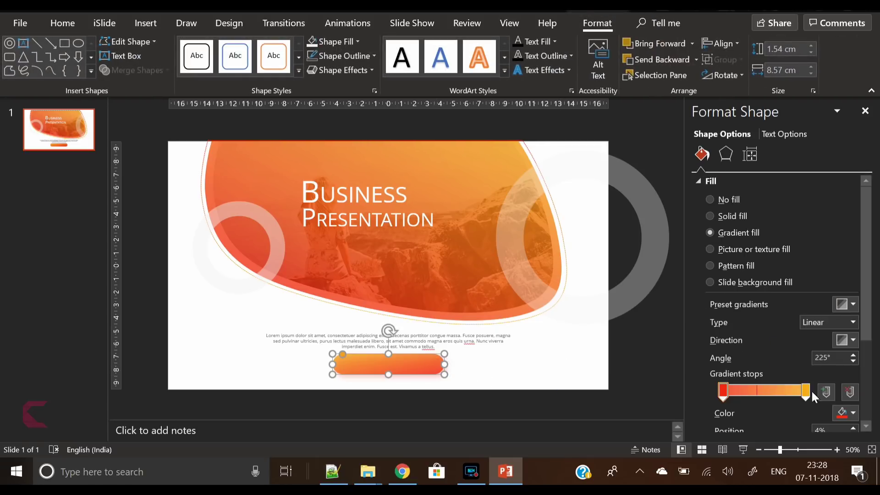
left_click(729, 156)
left_click(847, 216)
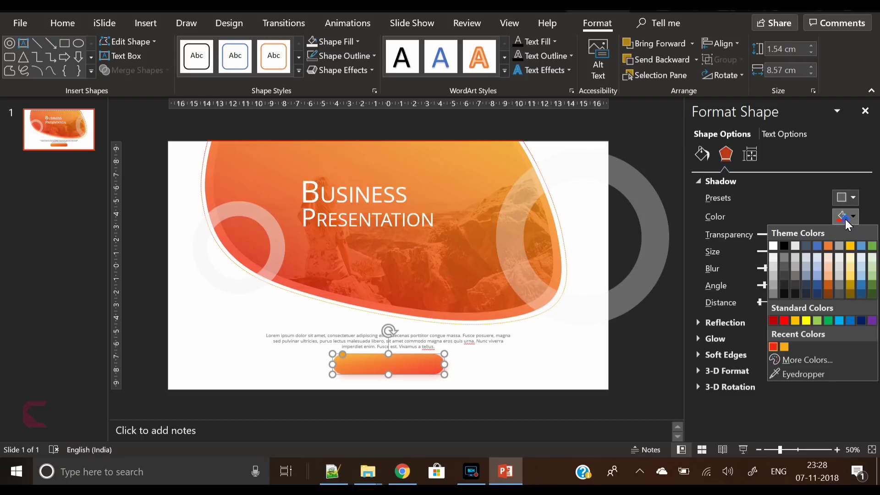
left_click(784, 347)
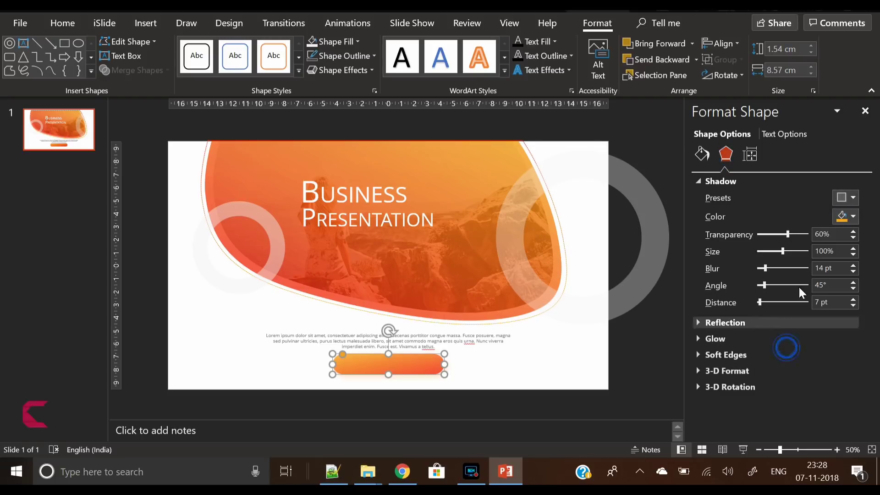
left_click_drag(765, 268, 767, 270)
left_click(847, 217)
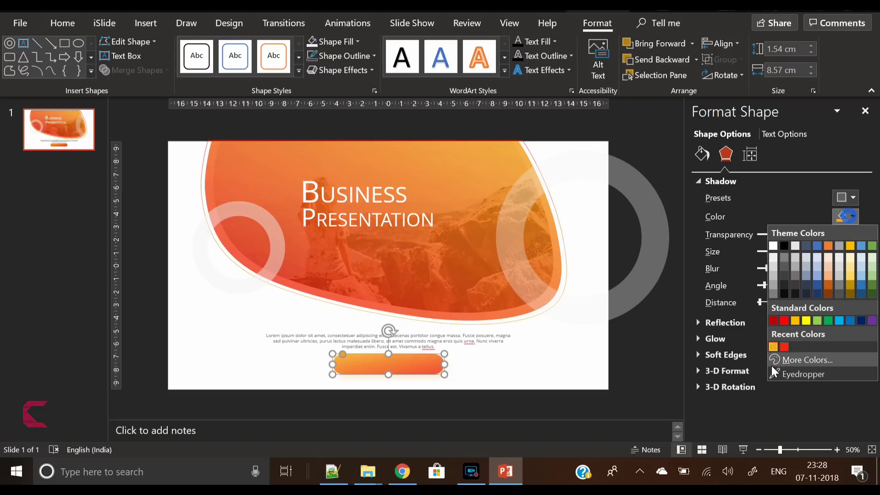
left_click(784, 347)
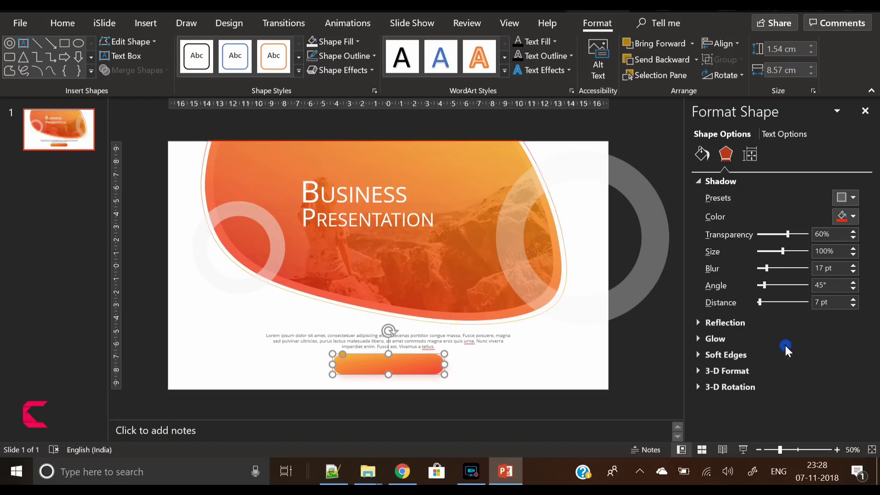
left_click(760, 303)
left_click_drag(761, 304, 761, 304)
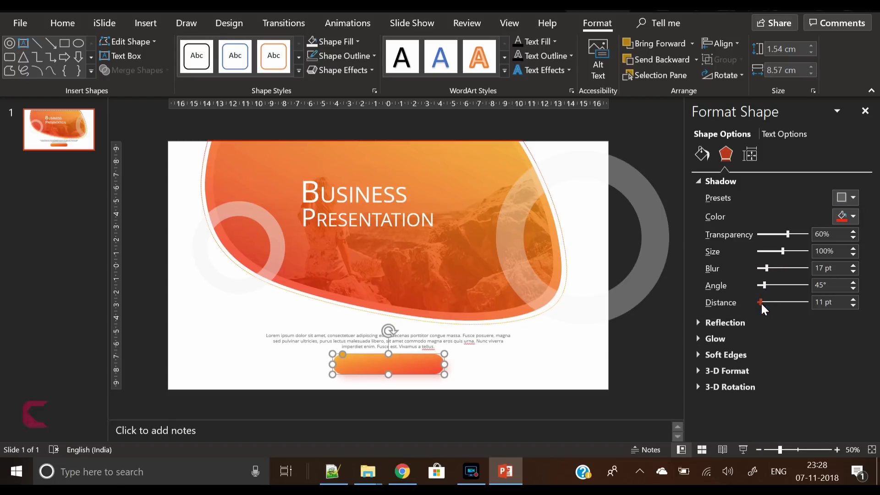
left_click(512, 372)
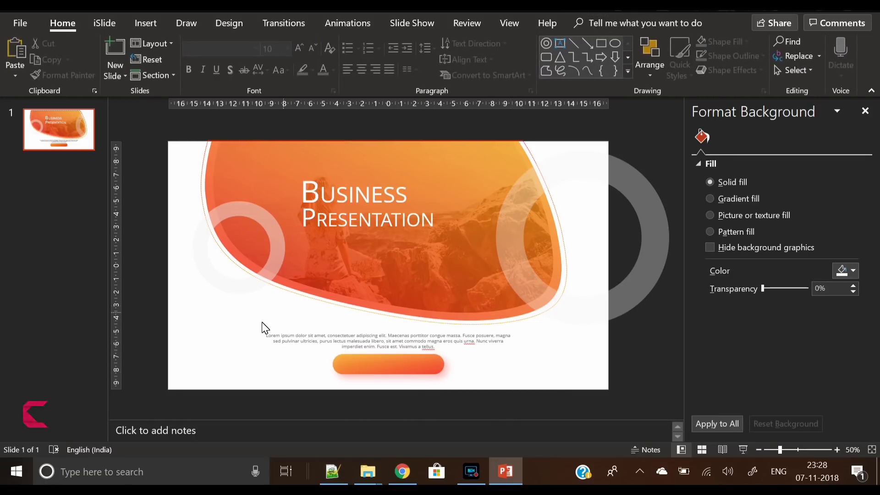
Type the label 'Learn more' inside the button shape.
left_click(360, 365)
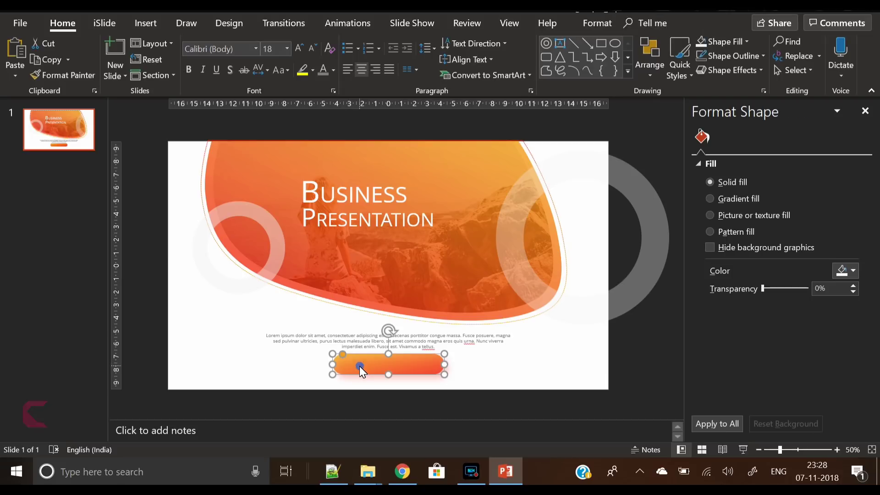
right_click(359, 366)
left_click(397, 132)
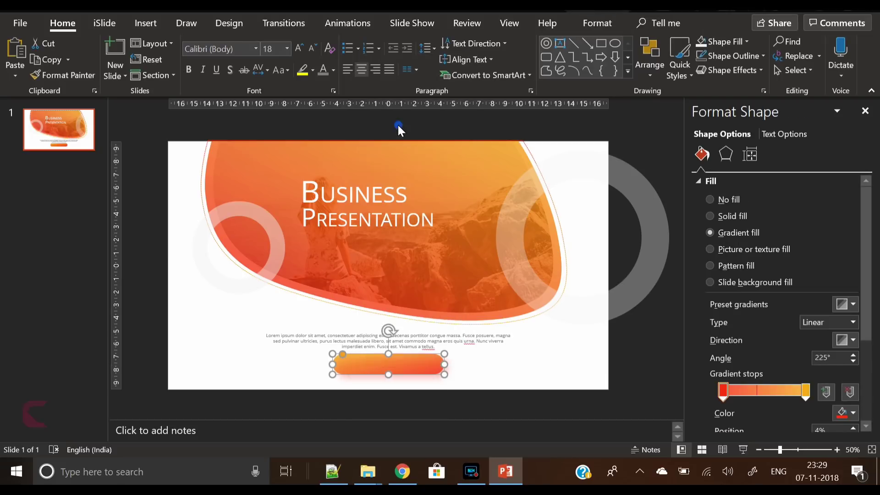
type("Learn more")
Format the label as 12 pt Open Sans uppercase with very loose character spacing.
key("ctrl+a")
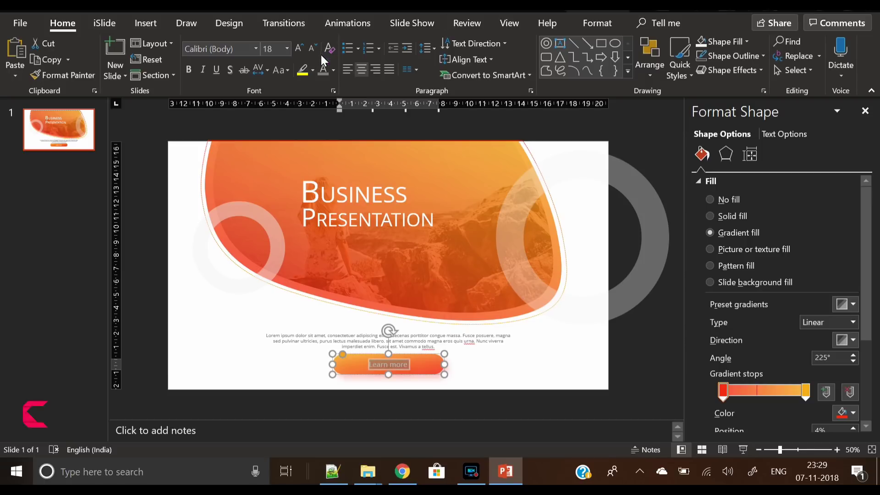
left_click(246, 53)
type("Open Sans")
key("Return")
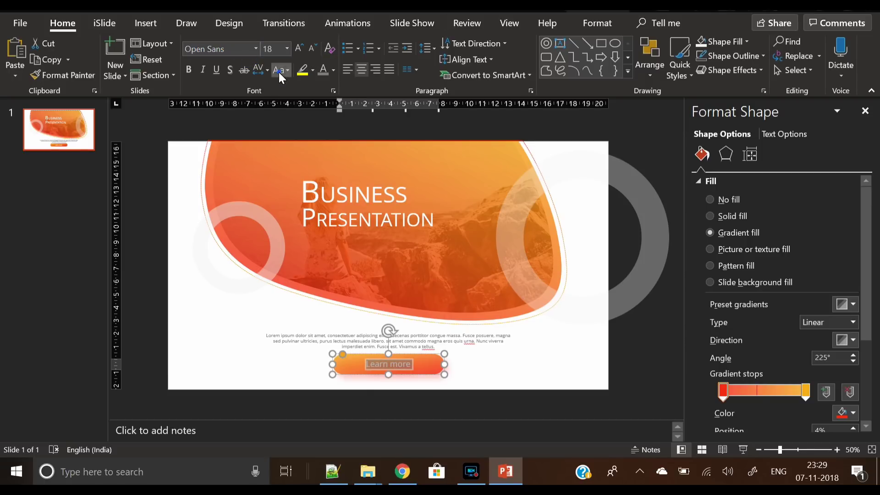
left_click(279, 70)
left_click(291, 114)
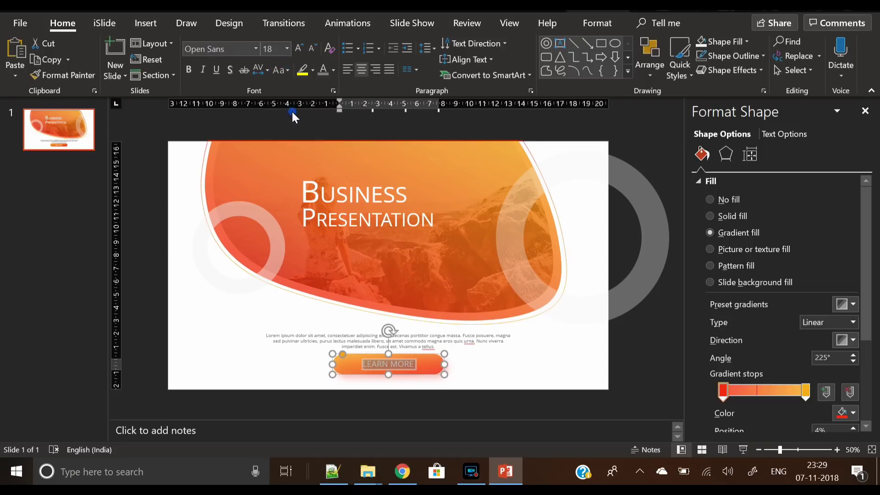
left_click(314, 49)
left_click(314, 49)
left_click(314, 49)
left_click(257, 69)
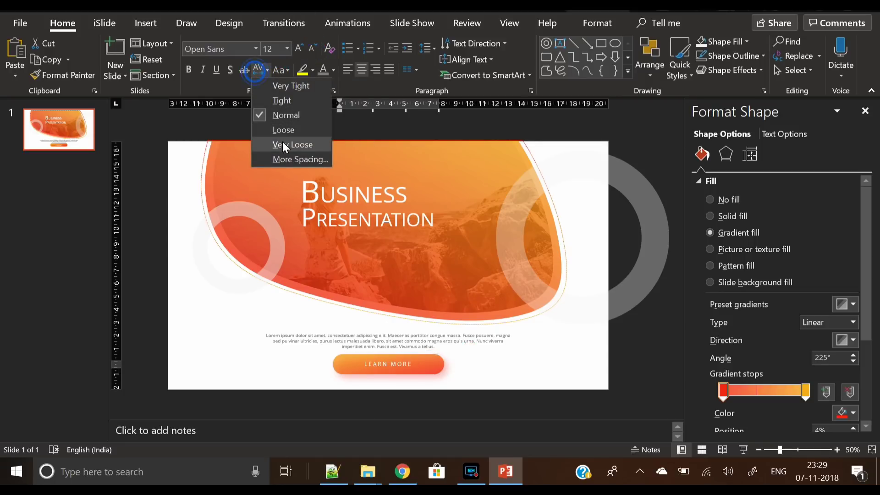
left_click(283, 144)
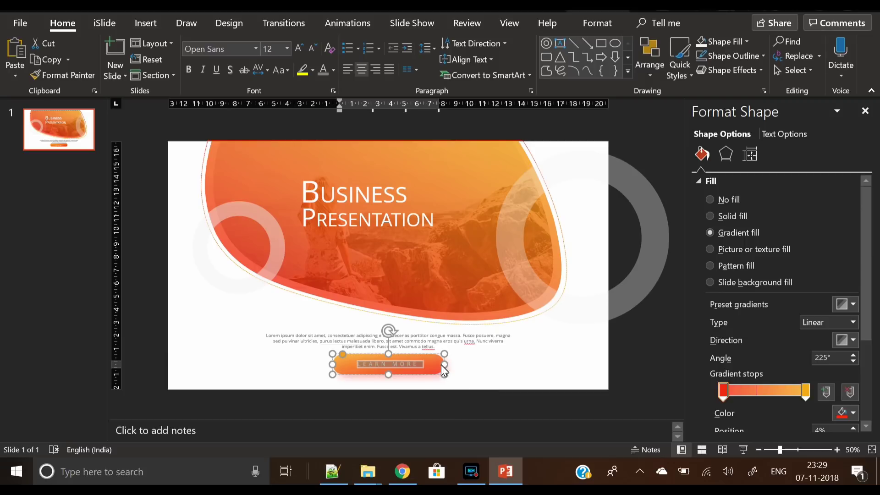